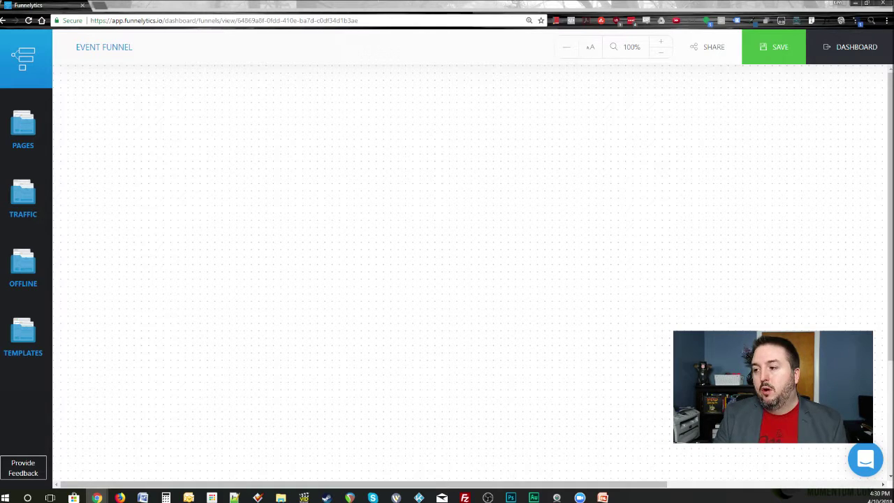
# Examine the page, traffic and offline element libraries available for building the event funnel.
pyautogui.scroll(-3, 447, 273)
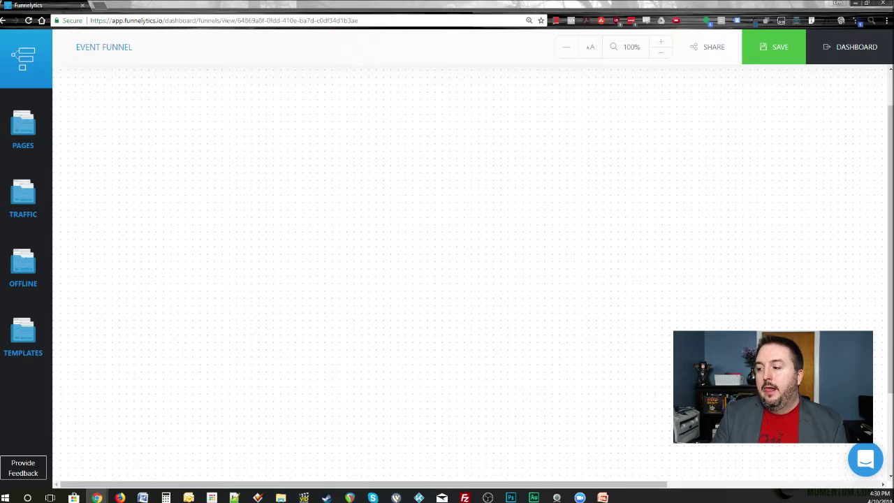
pyautogui.click(23, 129)
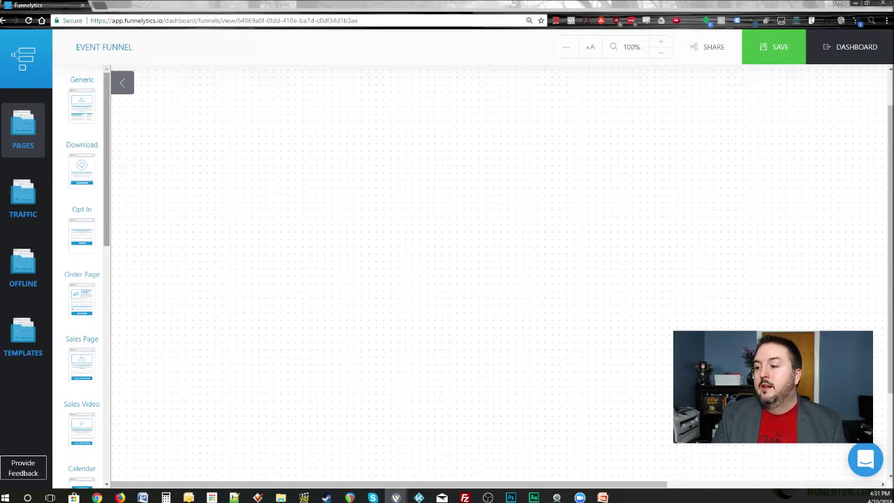
pyautogui.scroll(-5, 82, 279)
pyautogui.scroll(5, 82, 279)
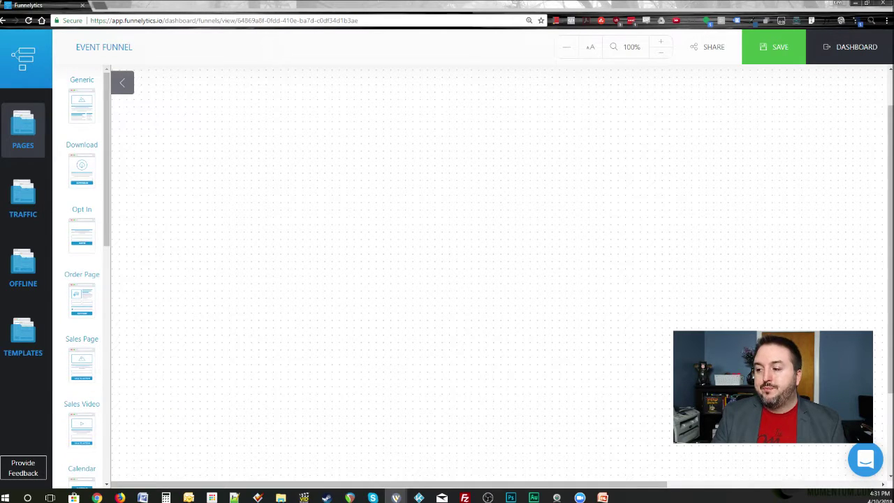
pyautogui.scroll(-5, 82, 279)
pyautogui.scroll(5, 82, 279)
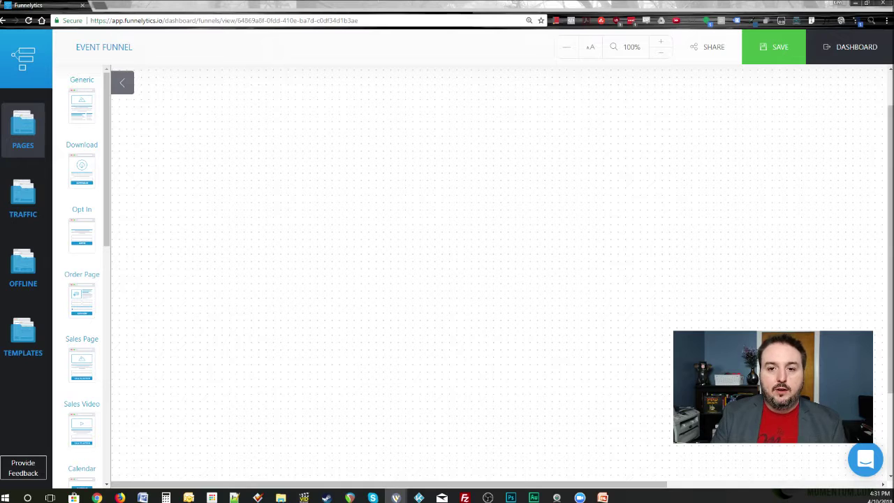
pyautogui.click(23, 199)
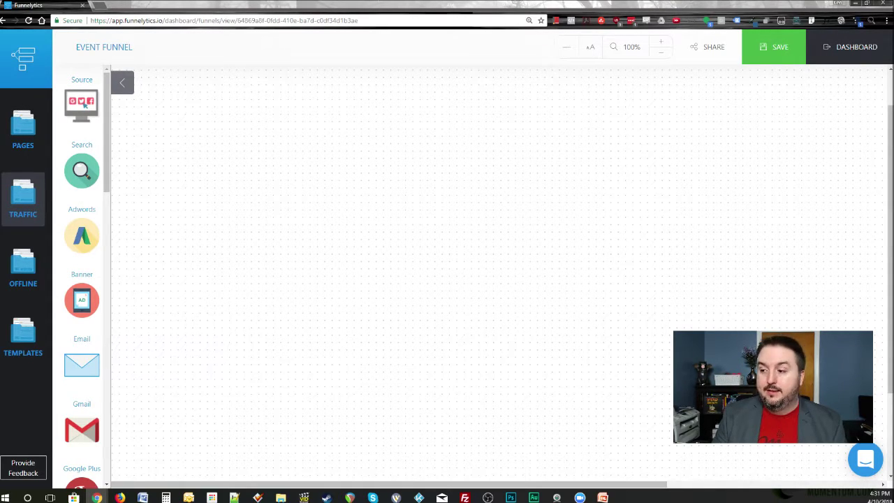
pyautogui.click(23, 268)
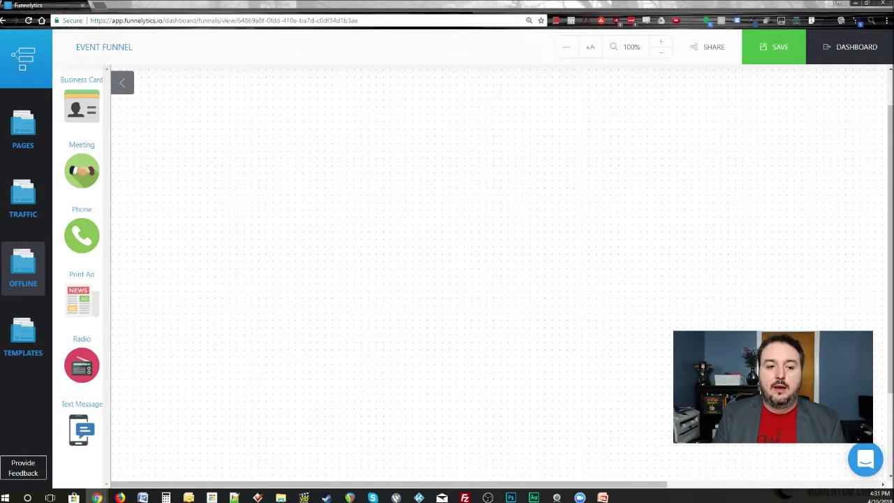
# Add a Sales Page element from the page library to the empty funnel canvas.
pyautogui.click(23, 131)
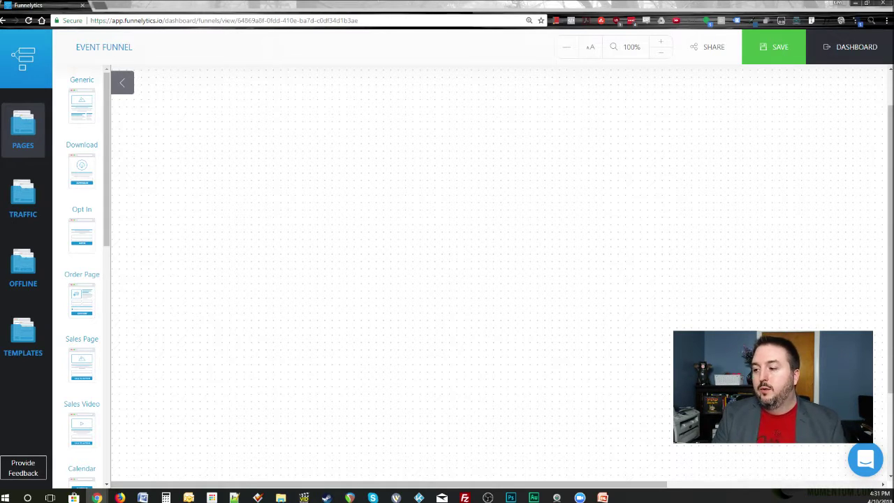
pyautogui.scroll(-1, 82, 279)
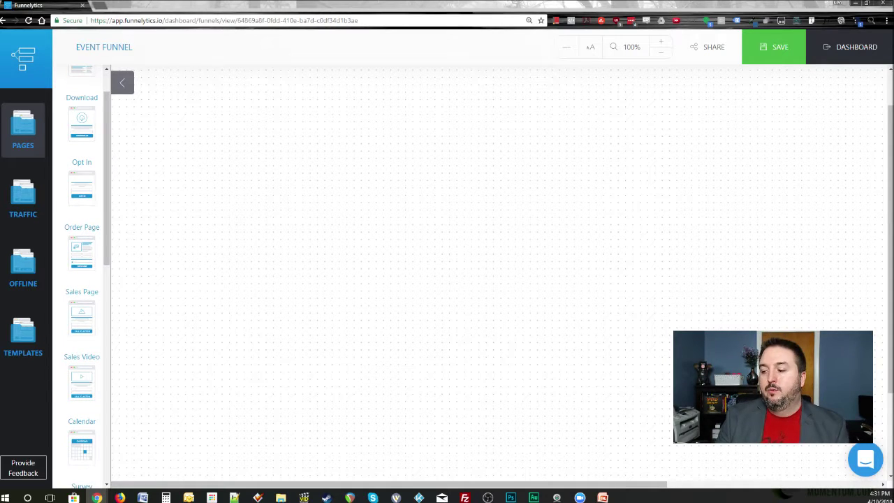
pyautogui.scroll(-1, 81, 280)
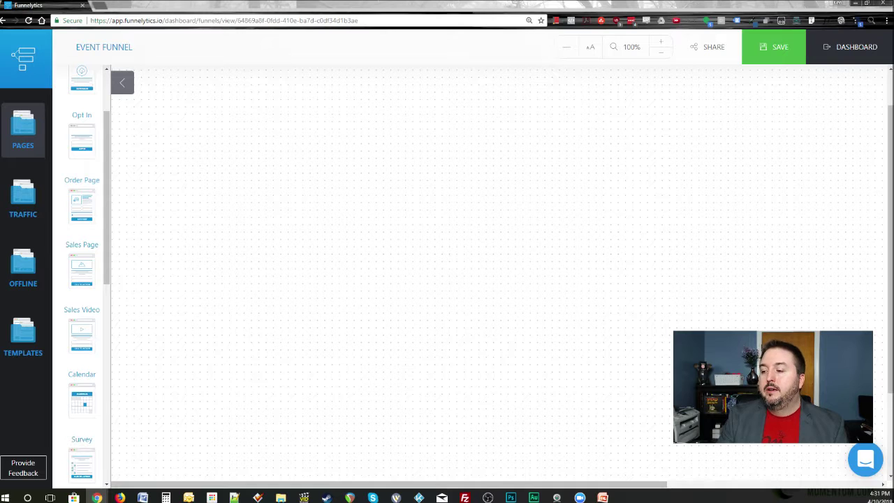
pyautogui.moveTo(82, 268); pyautogui.dragTo(497, 416)
pyautogui.scroll(-2, 497, 416)
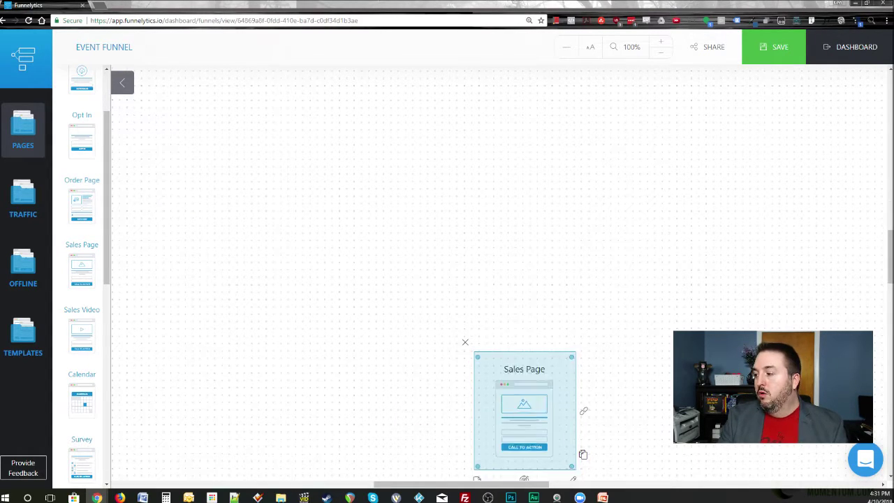
# Label the sales page "One Year Wild Women's Journey".
pyautogui.click(572, 401)
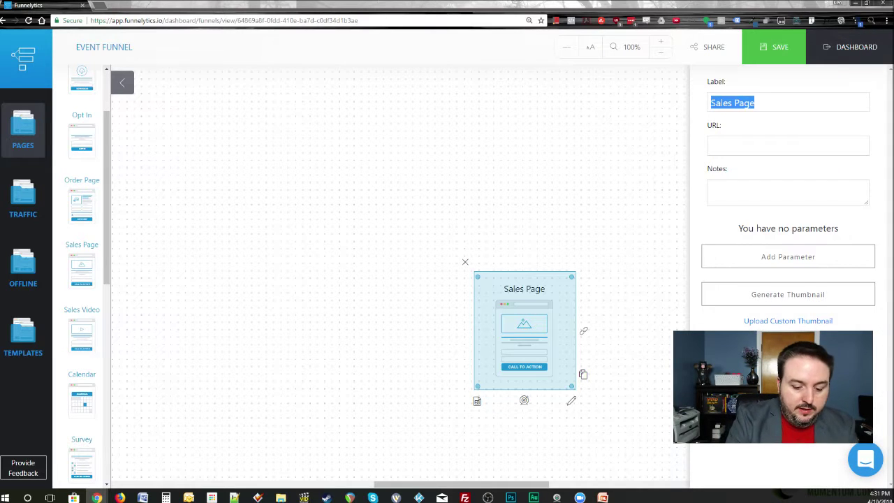
pyautogui.write('O')
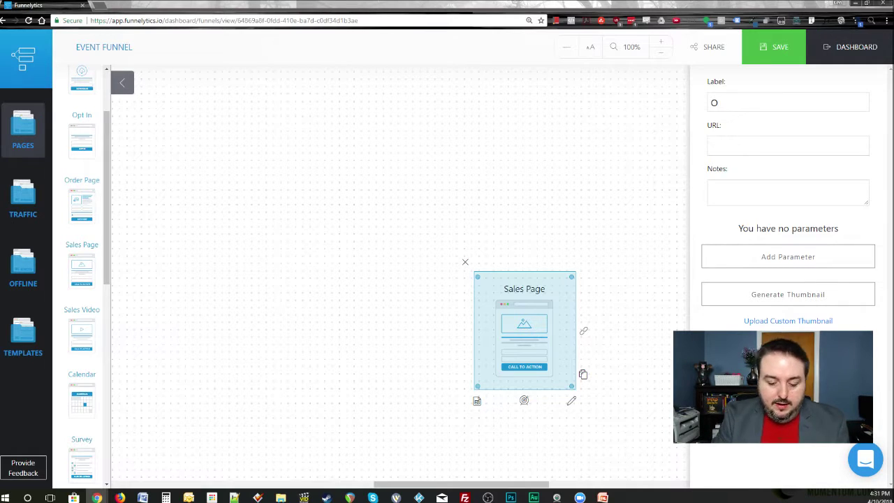
pyautogui.write('n')
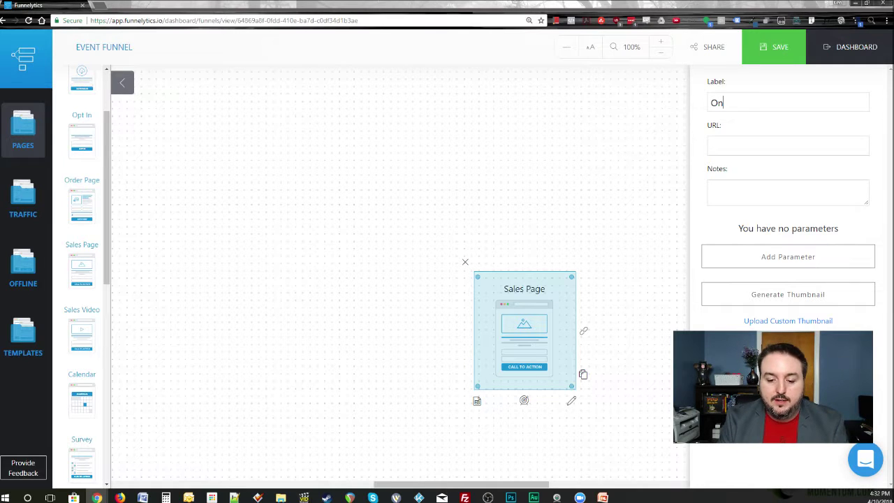
pyautogui.press('Return')
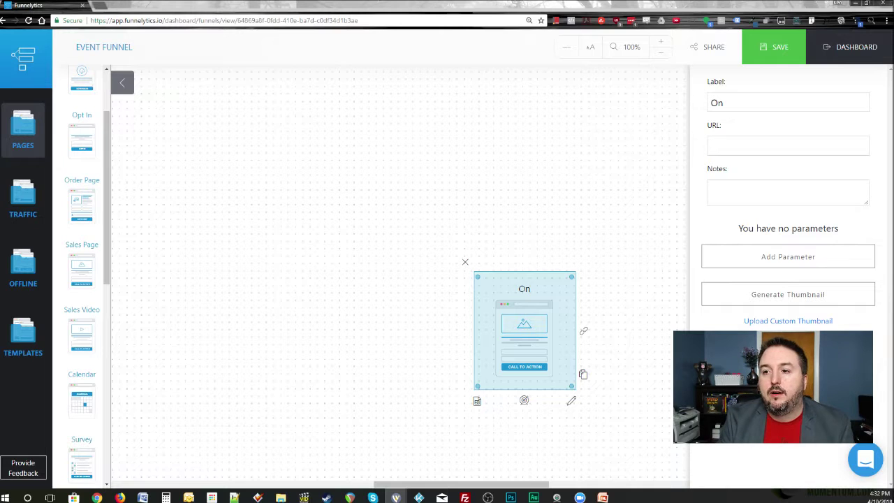
pyautogui.click(724, 103)
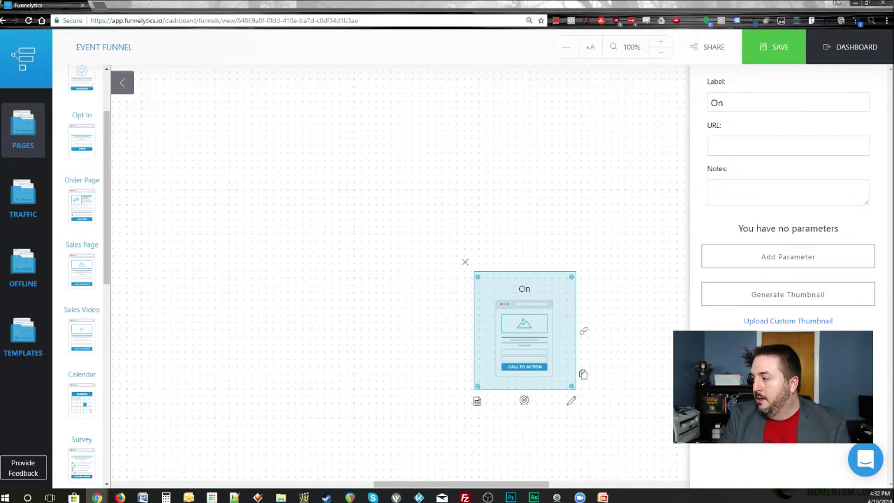
pyautogui.write('e Yea rWi')
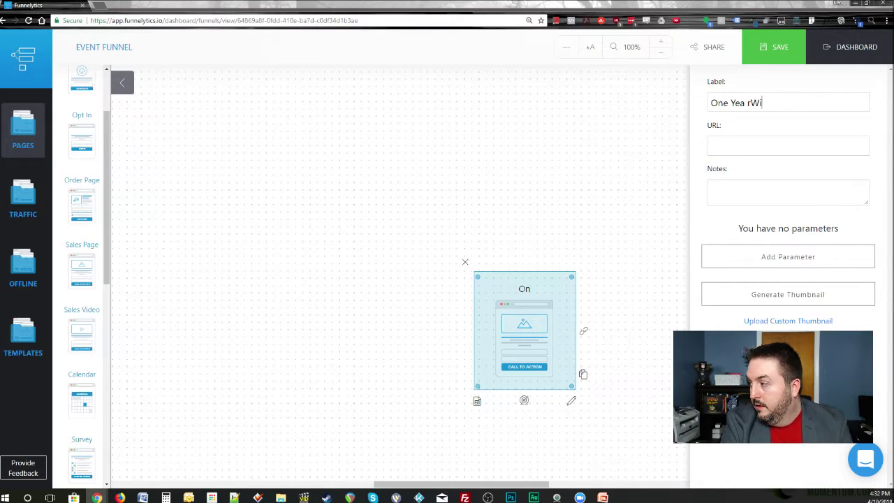
pyautogui.press('BackSpace')
pyautogui.press('BackSpace')
pyautogui.press('BackSpace')
pyautogui.press('BackSpace')
pyautogui.write('r Wild W')
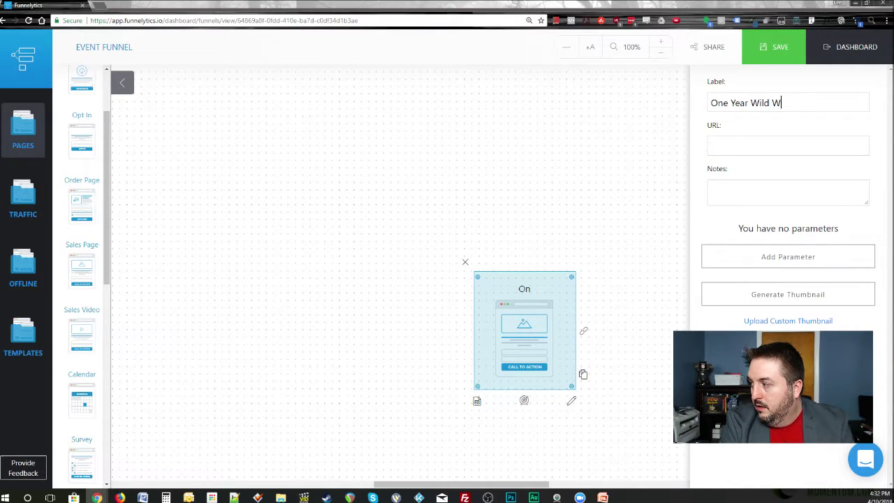
pyautogui.write("omen's Journey")
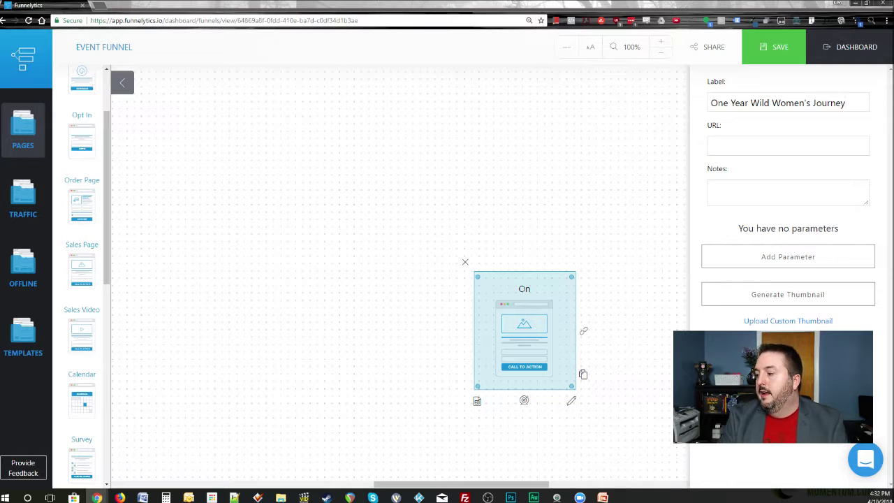
# Move the sales page down and to the left, and append the price "($5000)" to its label.
pyautogui.moveTo(524, 329); pyautogui.dragTo(452, 394)
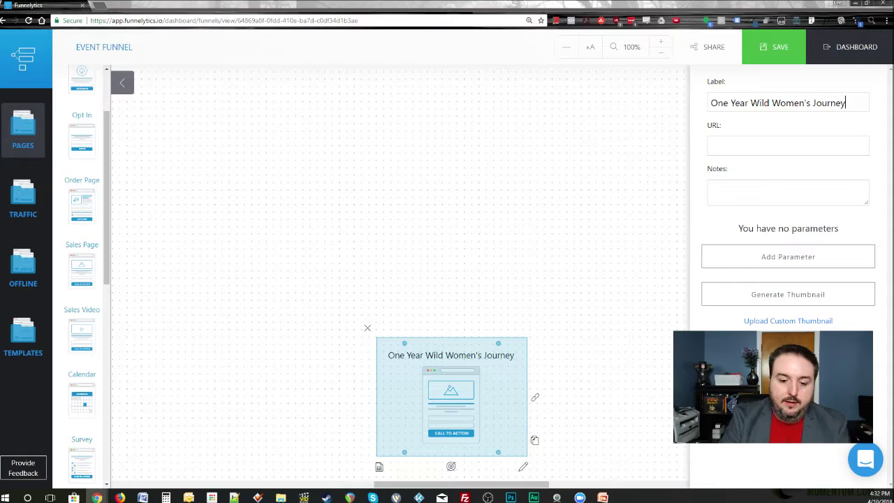
pyautogui.write('($5000)')
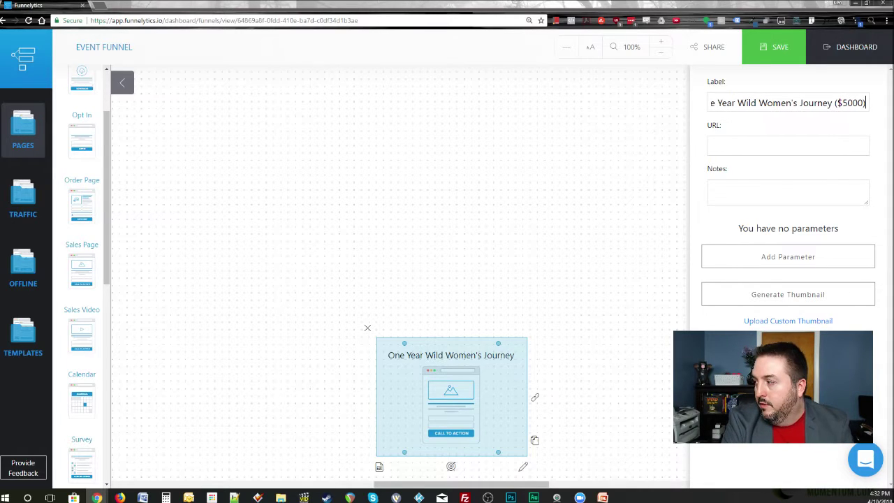
pyautogui.click(573, 279)
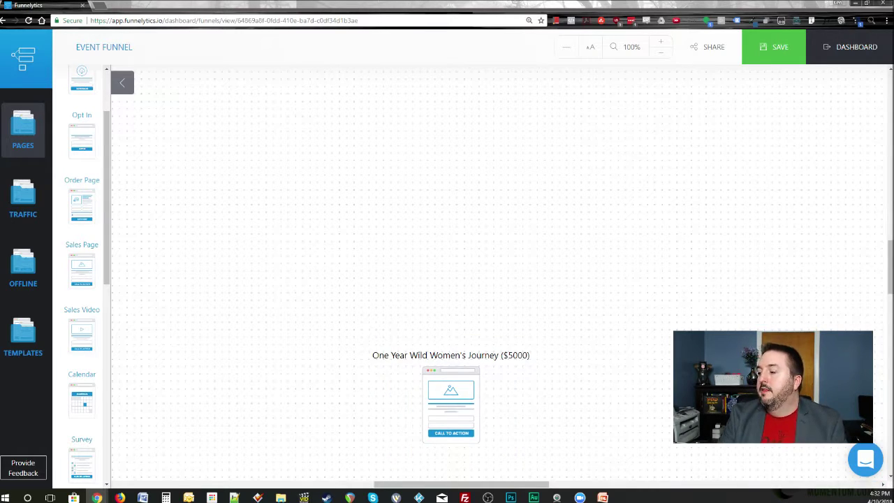
# Shift the One Year Wild Women's Journey page slightly right, leaving open canvas above it.
pyautogui.moveTo(451, 400); pyautogui.dragTo(474, 400)
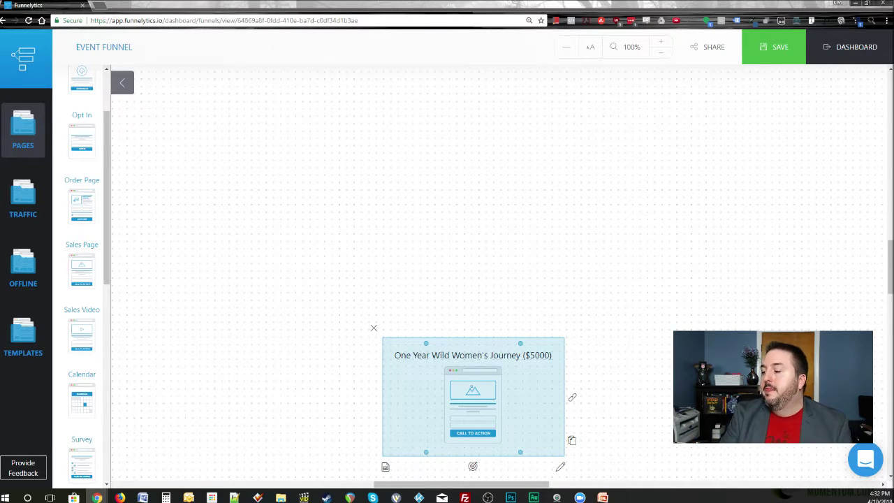
pyautogui.moveTo(473, 398); pyautogui.dragTo(481, 398)
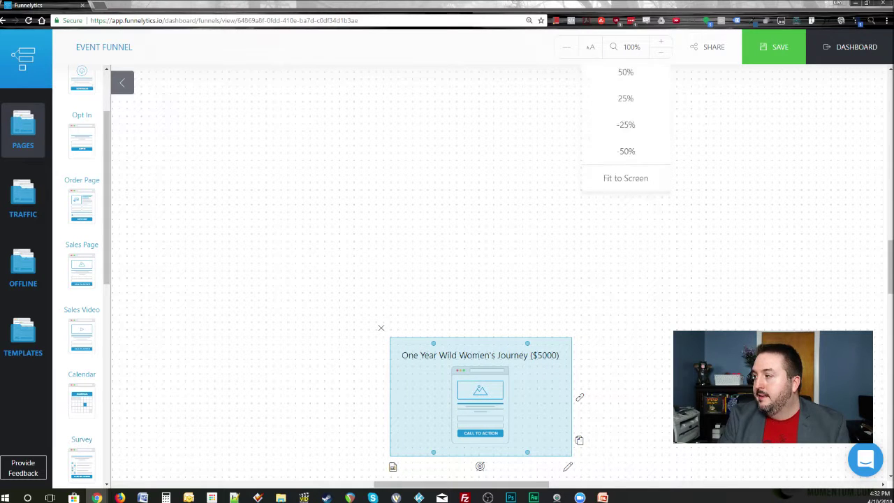
pyautogui.scroll(-10, 472, 255)
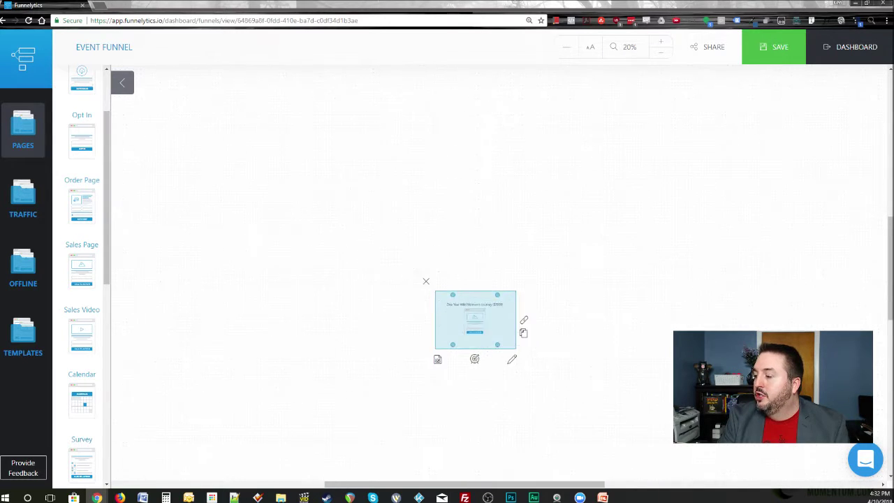
pyautogui.scroll(5, 508, 301)
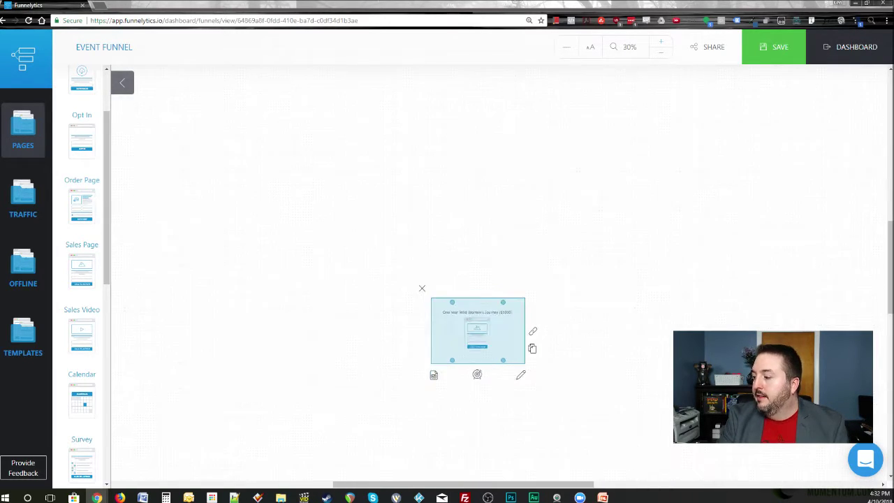
pyautogui.moveTo(479, 344); pyautogui.dragTo(479, 417)
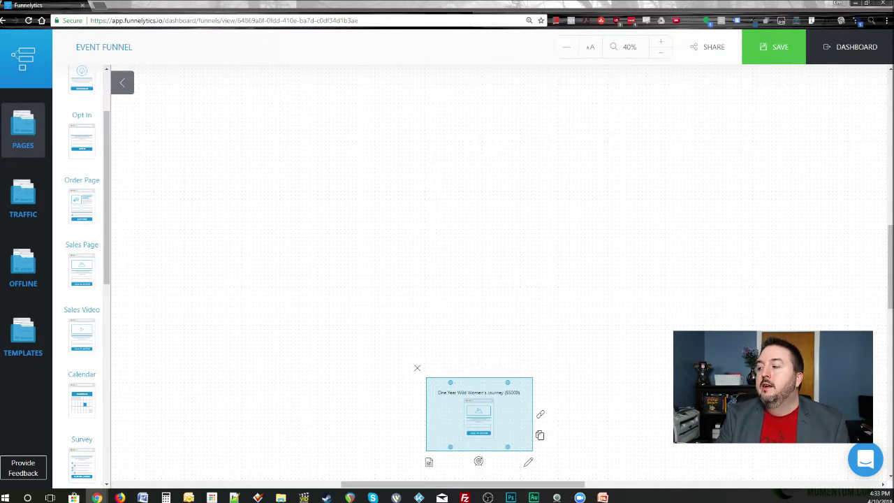
# Add a "PROMOTE" text heading to the empty canvas area well above and left of the sales page.
pyautogui.click(23, 199)
pyautogui.scroll(3, 479, 272)
pyautogui.scroll(-6, 479, 273)
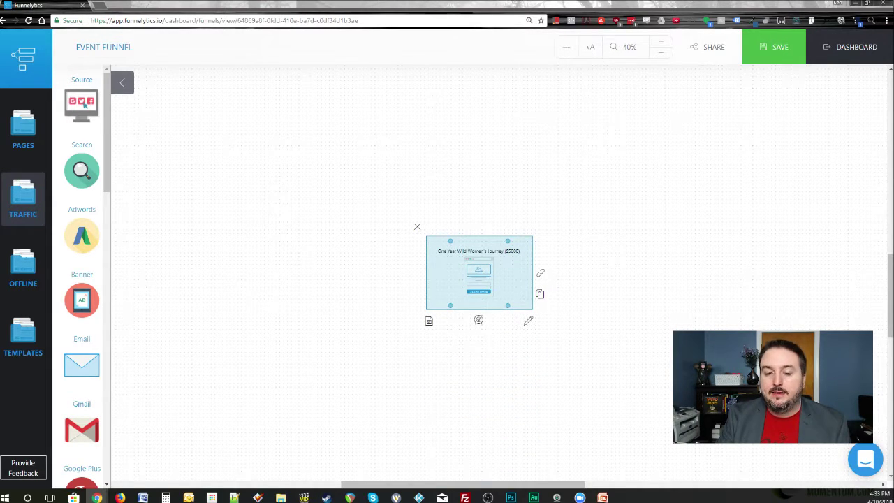
pyautogui.scroll(3, 479, 314)
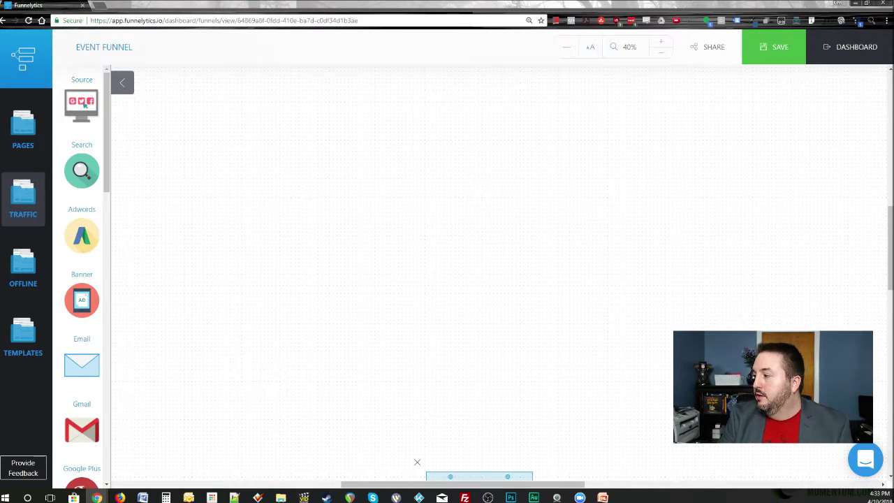
pyautogui.write('promote')
pyautogui.press('BackSpace')
pyautogui.press('BackSpace')
pyautogui.press('BackSpace')
pyautogui.press('BackSpace')
pyautogui.press('BackSpace')
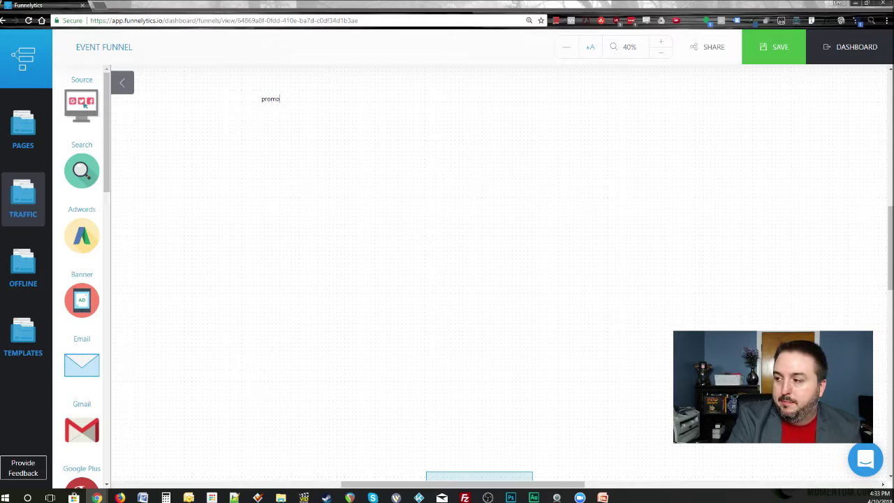
pyautogui.press('BackSpace')
pyautogui.write('PROMOTE')
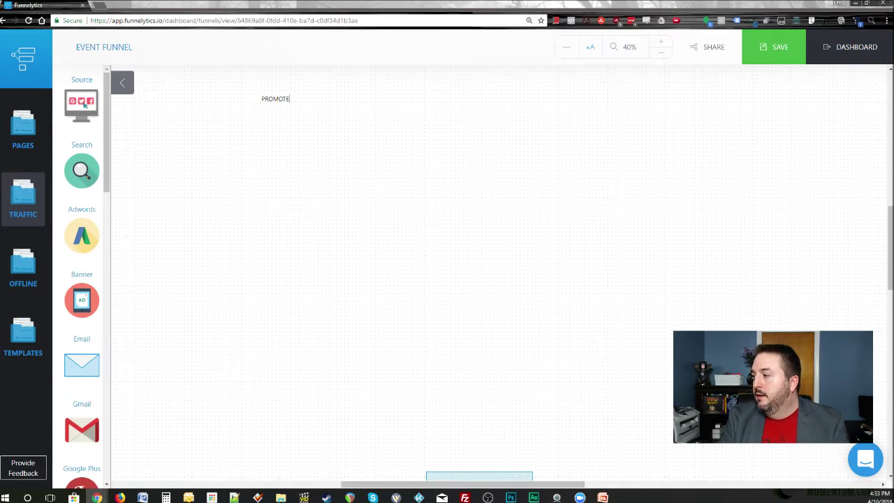
pyautogui.press('Return')
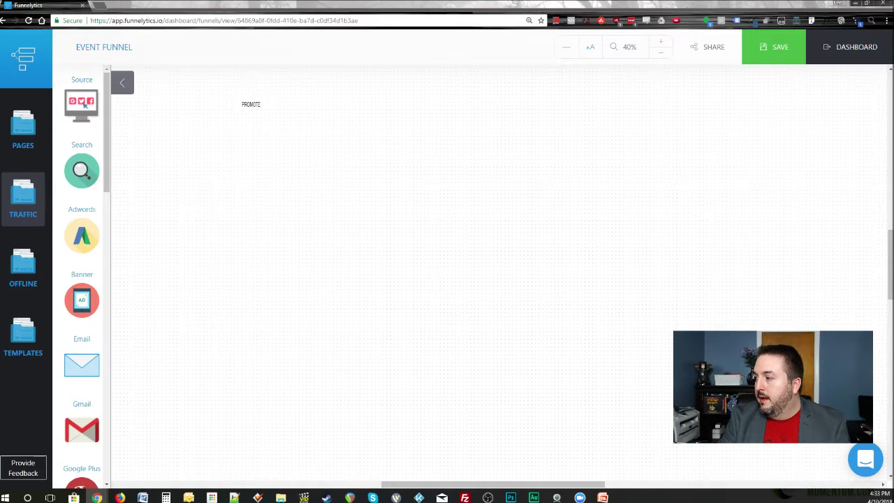
# Add "PAY" and "PARTNER" text headings to the right of the PROMOTE heading.
pyautogui.doubleClick(466, 104)
pyautogui.write('PAY')
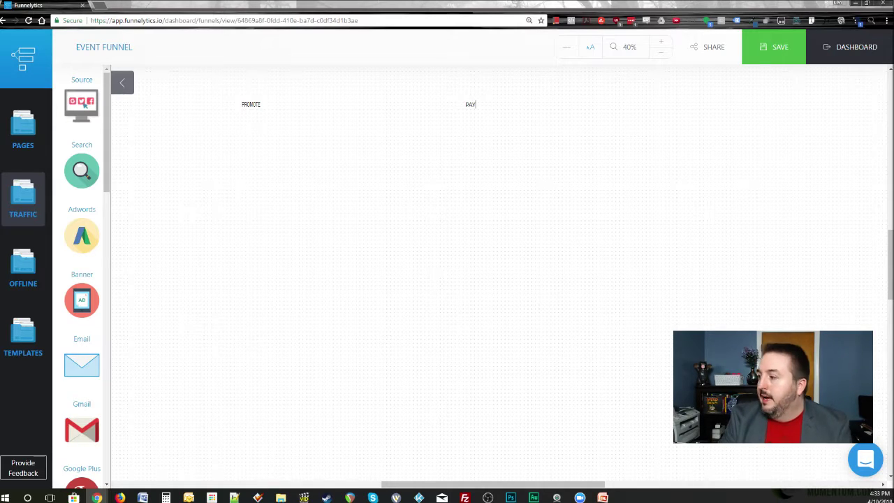
pyautogui.press('Return')
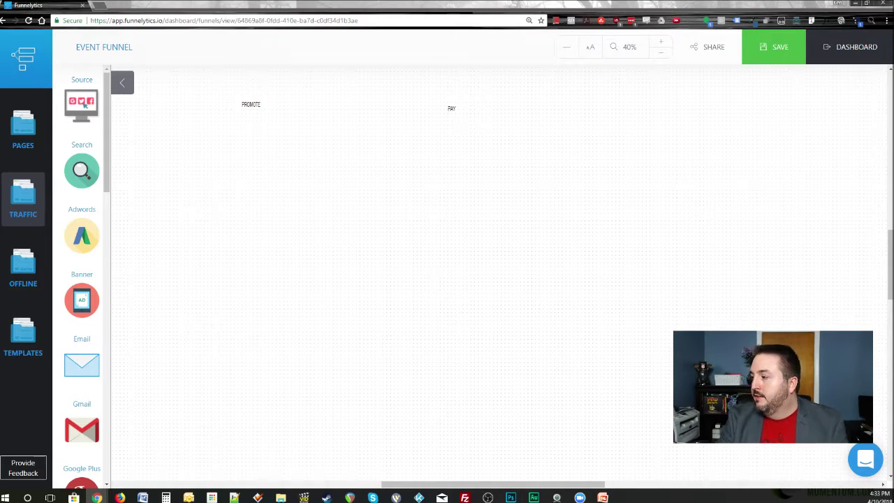
pyautogui.write('PARTNER')
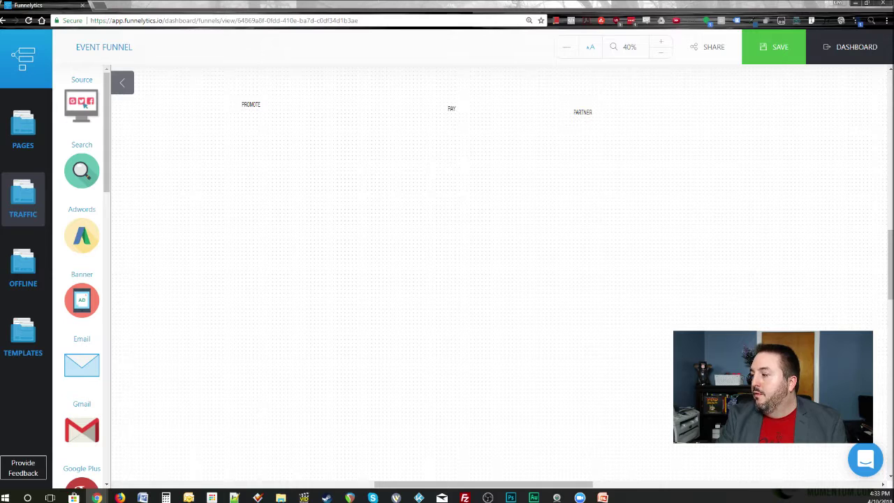
# Line up the PAY and PARTNER headings in a row with PROMOTE, moving PARTNER farther right.
pyautogui.moveTo(583, 111); pyautogui.dragTo(593, 107)
pyautogui.moveTo(452, 109); pyautogui.dragTo(449, 105)
pyautogui.moveTo(602, 105); pyautogui.dragTo(609, 102)
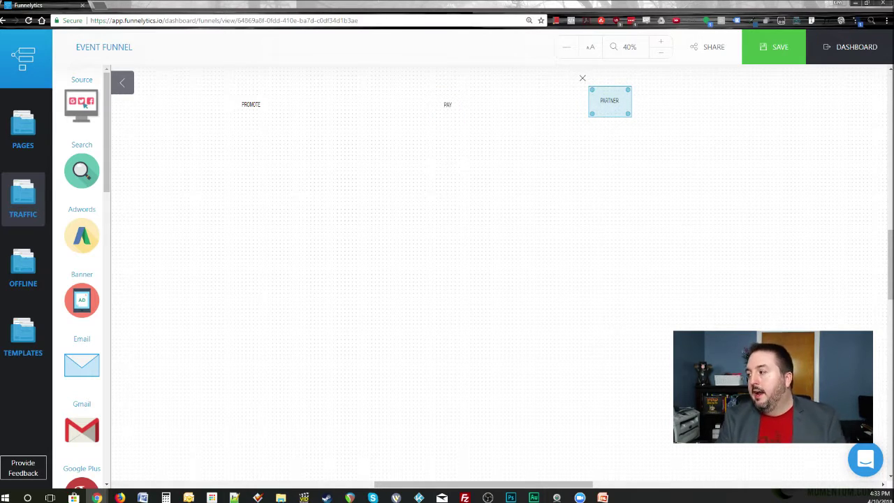
# Nudge the PARTNER heading right and down so it sits level with the PROMOTE and PAY headings.
pyautogui.moveTo(610, 102)
pyautogui.mouseDown()
pyautogui.moveTo(626, 106)
pyautogui.moveTo(618, 106)
pyautogui.mouseUp()
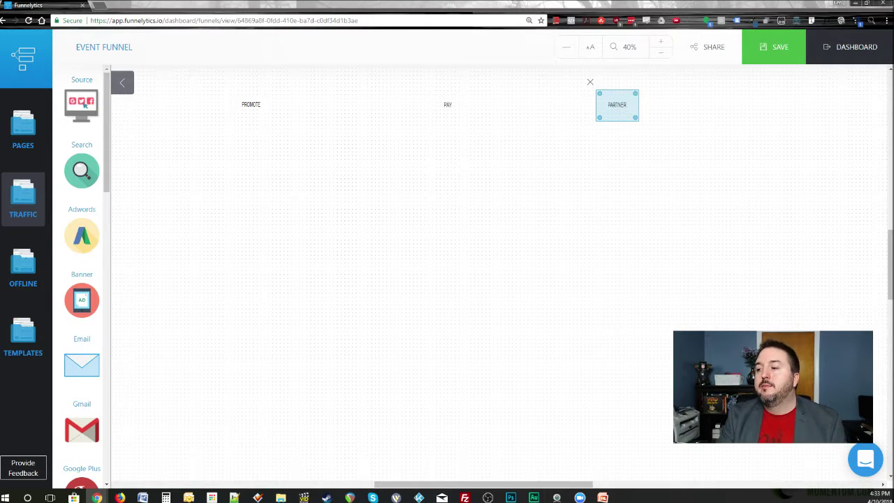
# Add a Facebook traffic source below and left of the PROMOTE heading and label it "Facebook Page".
pyautogui.scroll(-5, 82, 277)
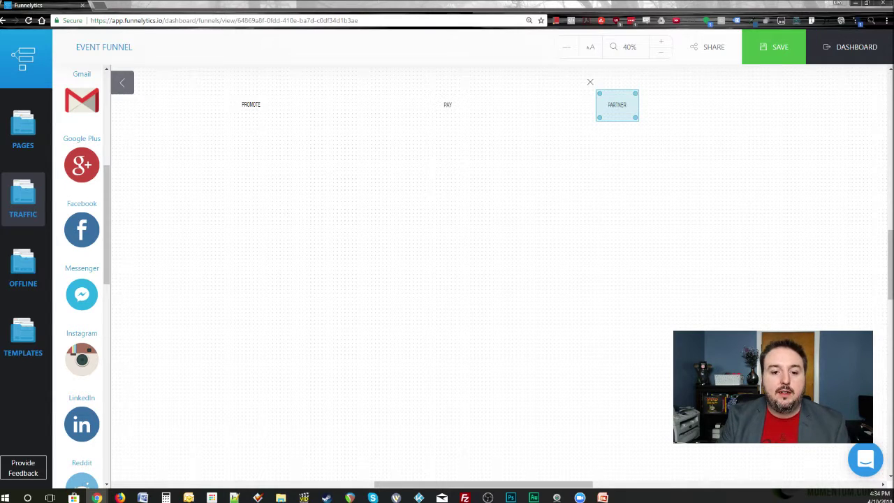
pyautogui.moveTo(82, 229); pyautogui.dragTo(211, 148)
pyautogui.click(593, 107)
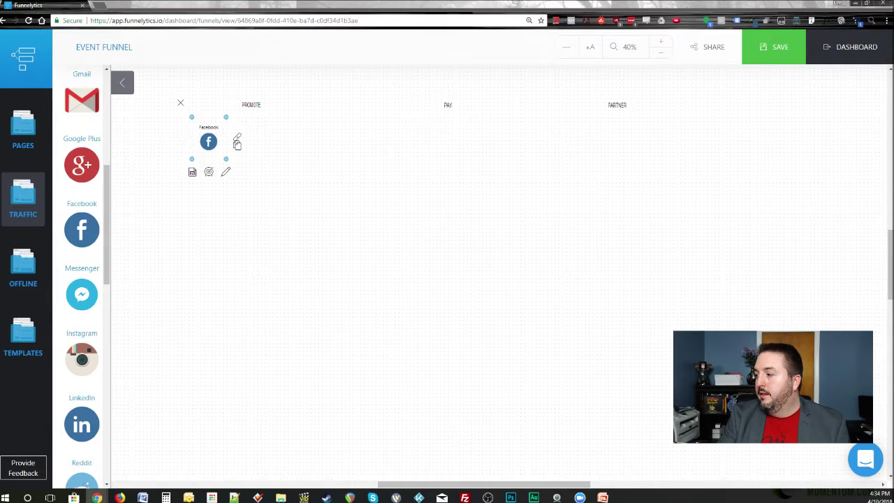
pyautogui.moveTo(237, 143); pyautogui.dragTo(237, 158)
pyautogui.click(225, 187)
pyautogui.write('pAGE')
pyautogui.hotkey('ctrl', 'shift', 'Left')
pyautogui.write('Page')
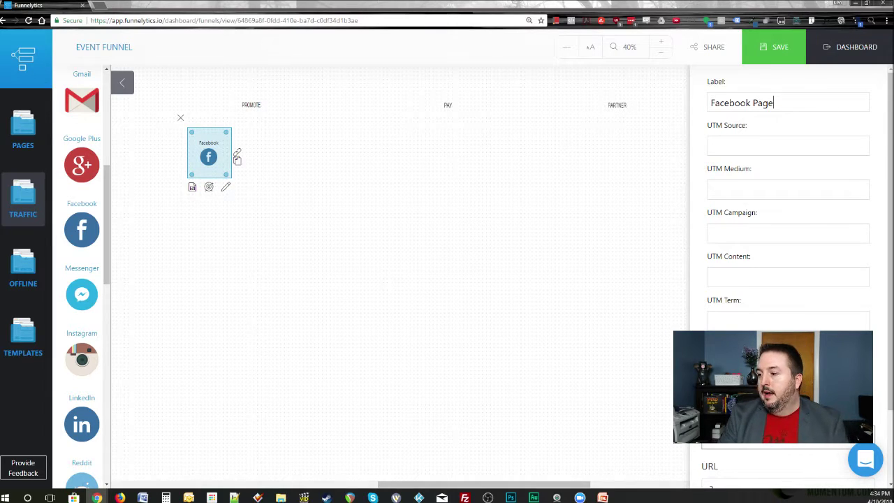
# Add a second Facebook traffic source labelled "Facebook Group", level with and to the right of Facebook Page.
pyautogui.moveTo(81, 229); pyautogui.dragTo(300, 150)
pyautogui.click(233, 152)
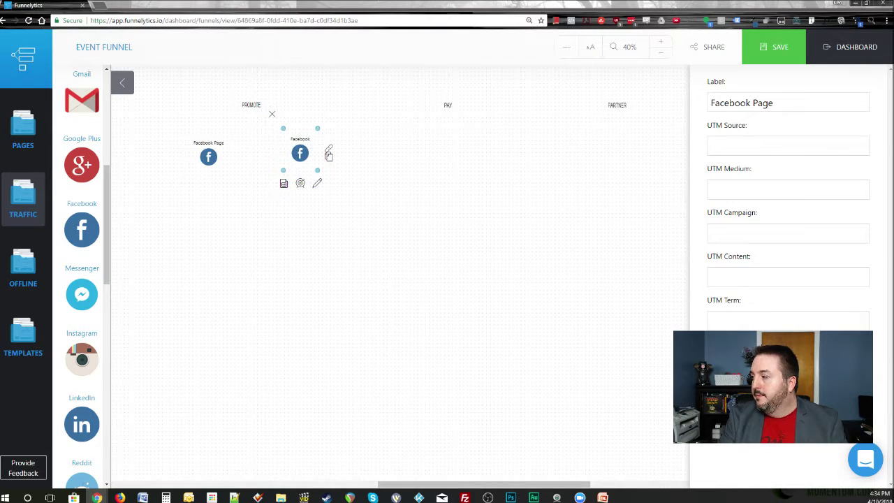
pyautogui.press('BackSpace')
pyautogui.press('BackSpace')
pyautogui.press('BackSpace')
pyautogui.press('BackSpace')
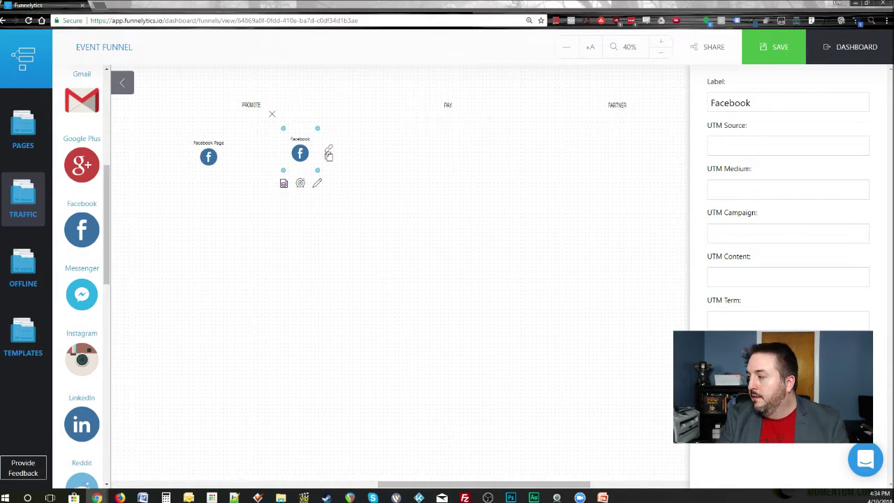
pyautogui.write('Group')
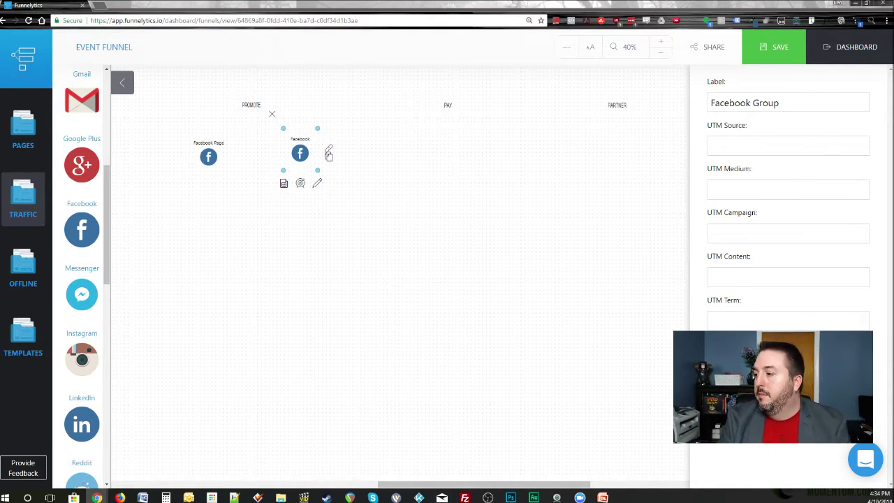
pyautogui.press('Return')
pyautogui.moveTo(300, 153)
pyautogui.mouseDown()
pyautogui.moveTo(288, 148)
pyautogui.moveTo(293, 156)
pyautogui.mouseUp()
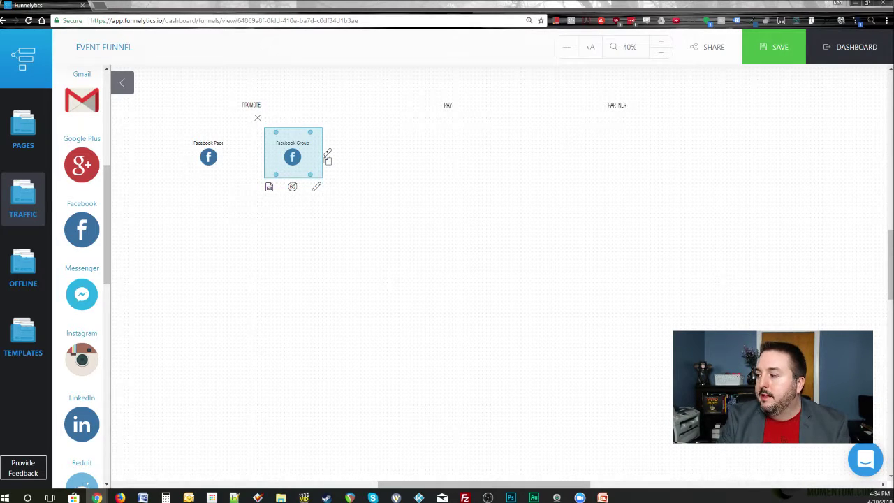
# Move the Facebook Page and Facebook Group icons left and closer together, and shift the PROMOTE heading left above them.
pyautogui.moveTo(328, 159); pyautogui.dragTo(315, 159)
pyautogui.click(208, 156)
pyautogui.moveTo(208, 156); pyautogui.dragTo(189, 157)
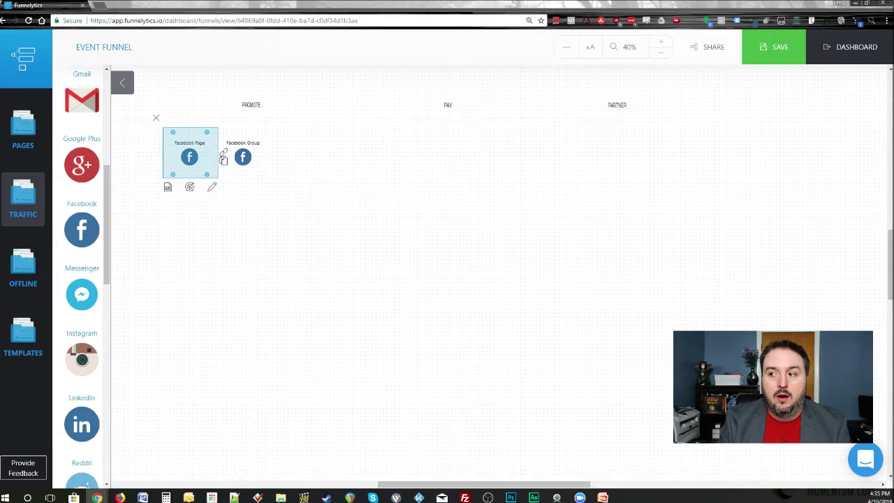
pyautogui.click(23, 268)
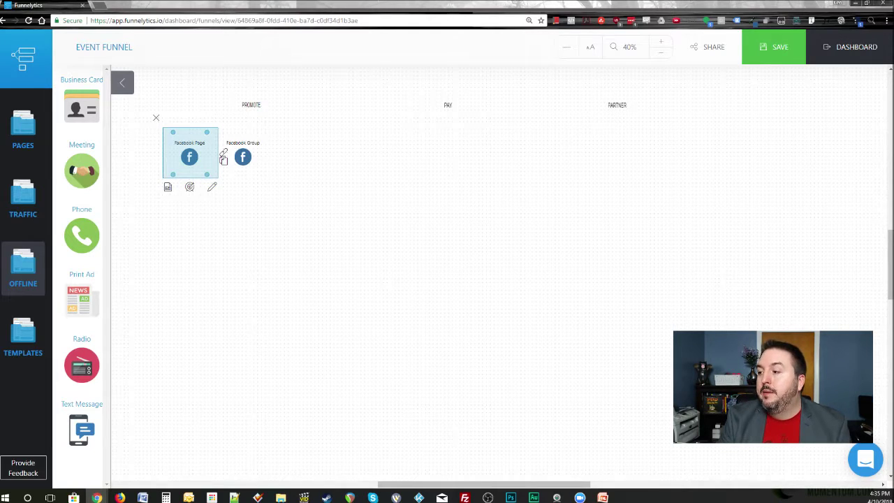
pyautogui.moveTo(251, 105); pyautogui.dragTo(217, 109)
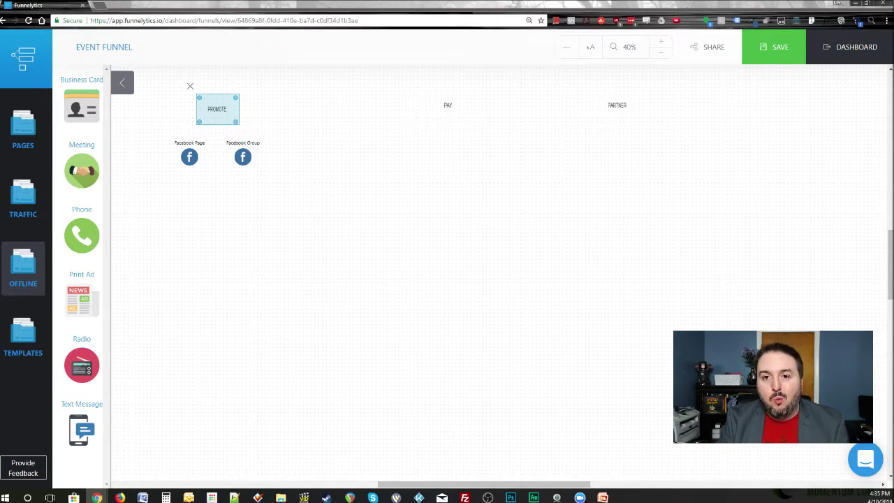
pyautogui.click(189, 157)
pyautogui.moveTo(216, 162); pyautogui.dragTo(236, 157)
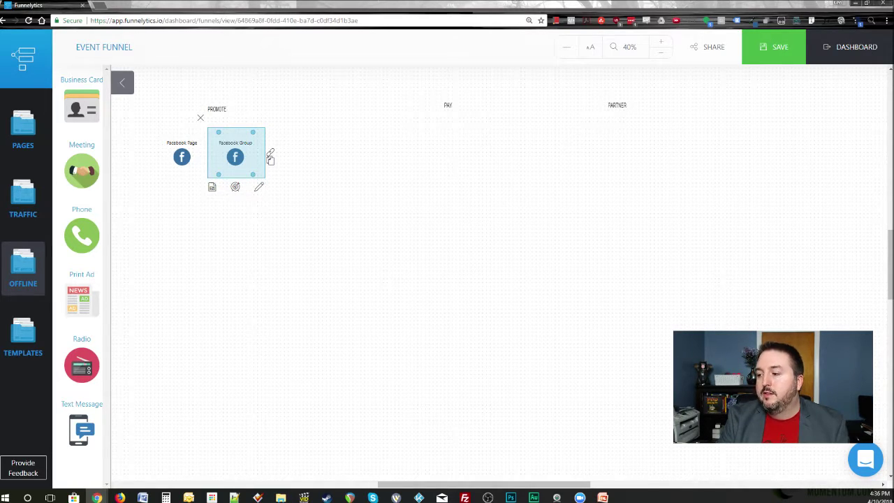
# Add an unconnected offline Meeting source labelled "Networking Groups" directly right of Facebook Group in the PROMOTE row.
pyautogui.moveTo(82, 171); pyautogui.dragTo(322, 152)
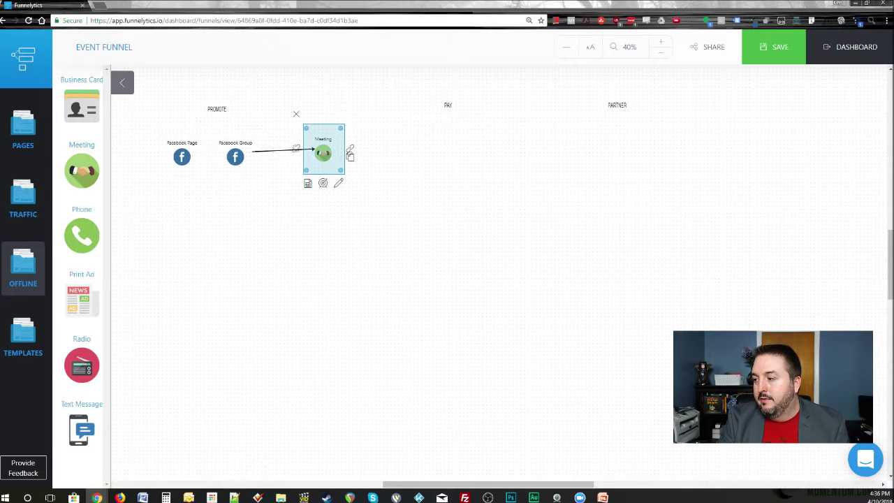
pyautogui.click(267, 151)
pyautogui.click(338, 183)
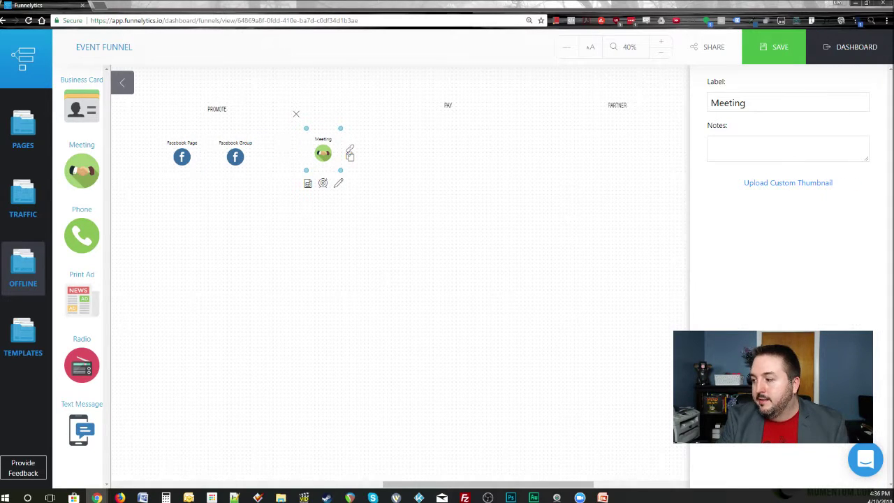
pyautogui.doubleClick(727, 103)
pyautogui.write('Net')
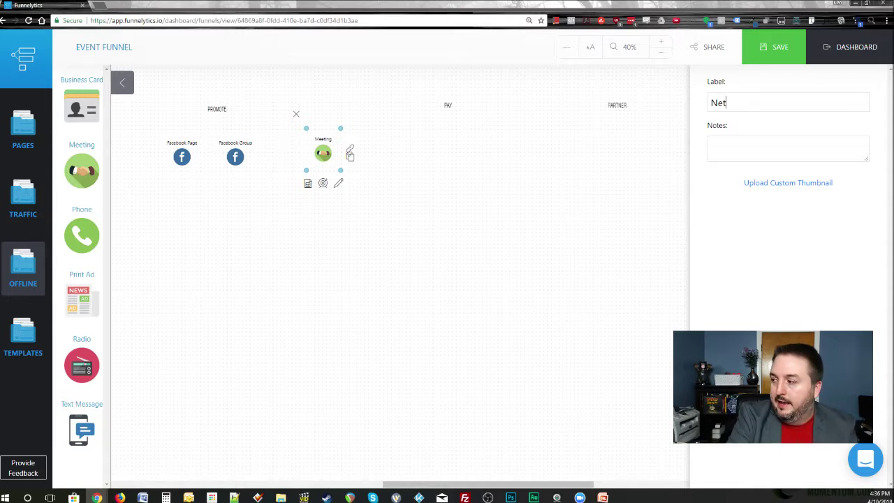
pyautogui.write('w')
pyautogui.press('BackSpace')
pyautogui.write('working Groups')
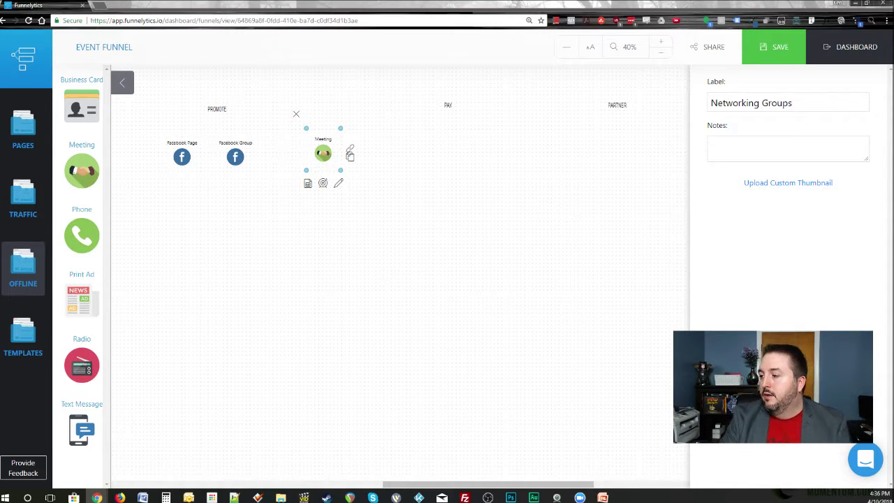
pyautogui.press('Return')
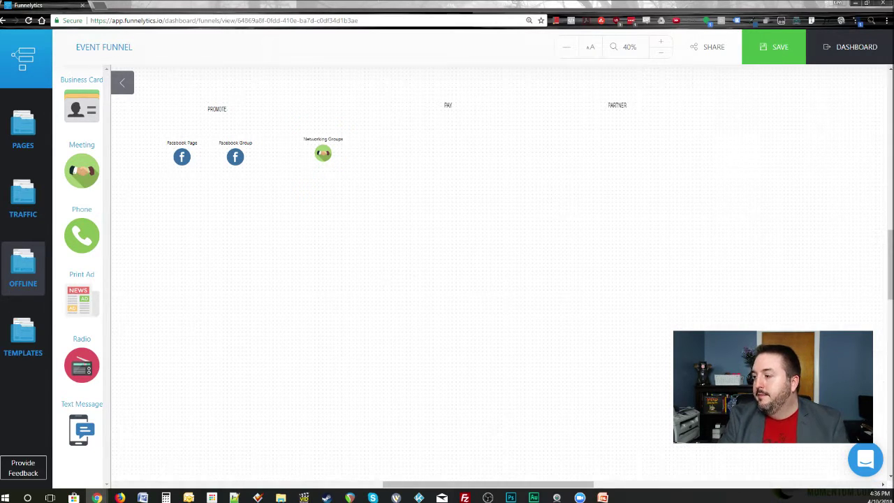
pyautogui.moveTo(322, 153); pyautogui.dragTo(288, 157)
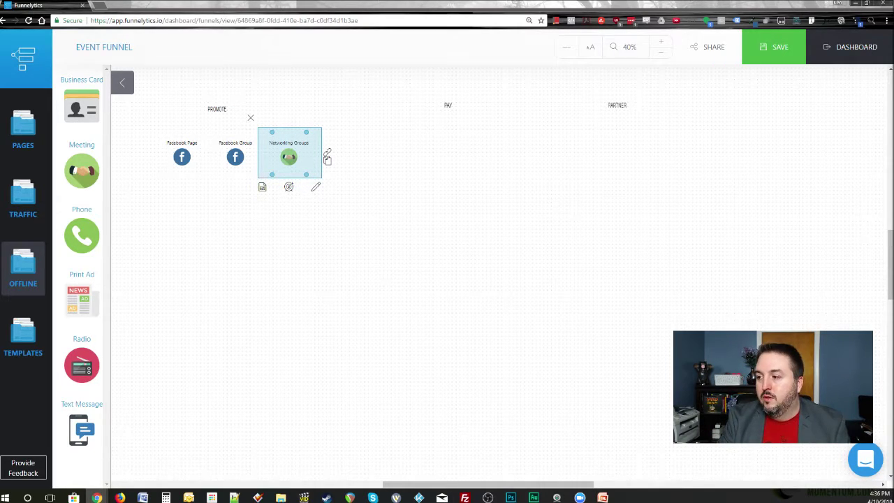
# Add an offline Text Message source right of Networking Groups, in line with the other PROMOTE icons.
pyautogui.moveTo(82, 430); pyautogui.dragTo(382, 155)
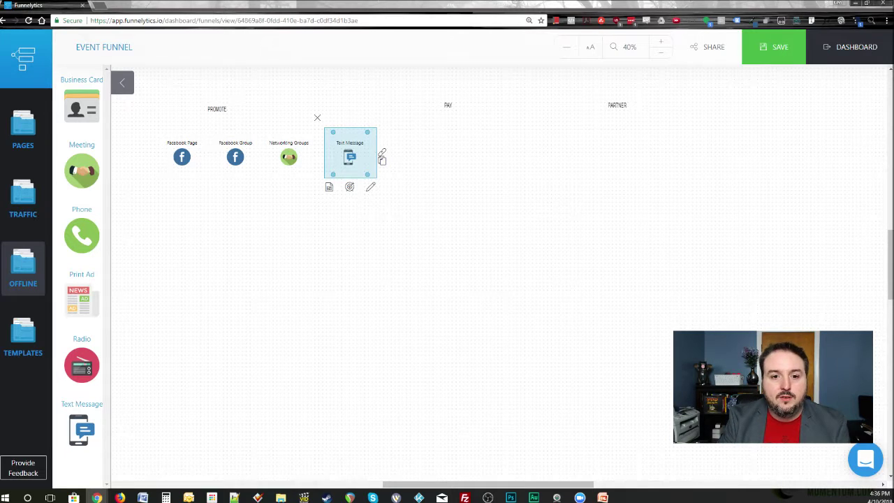
pyautogui.moveTo(382, 155); pyautogui.dragTo(374, 155)
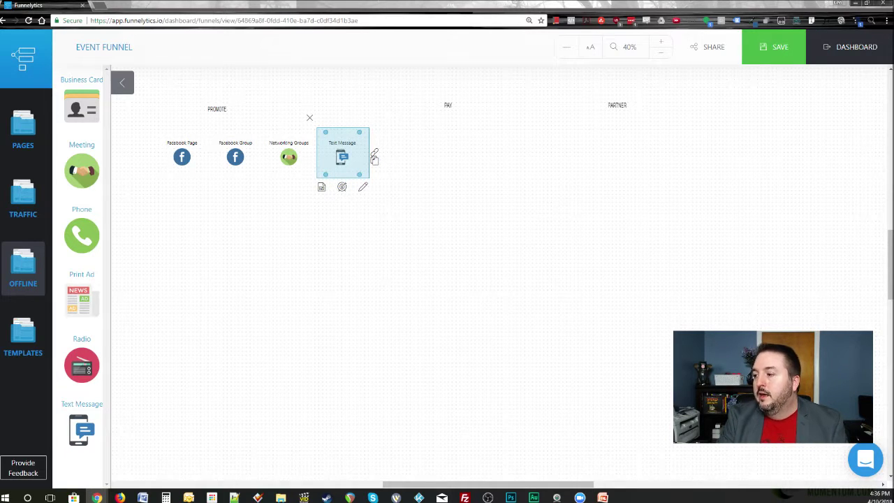
pyautogui.scroll(-8, 433, 266)
pyautogui.scroll(7, 433, 265)
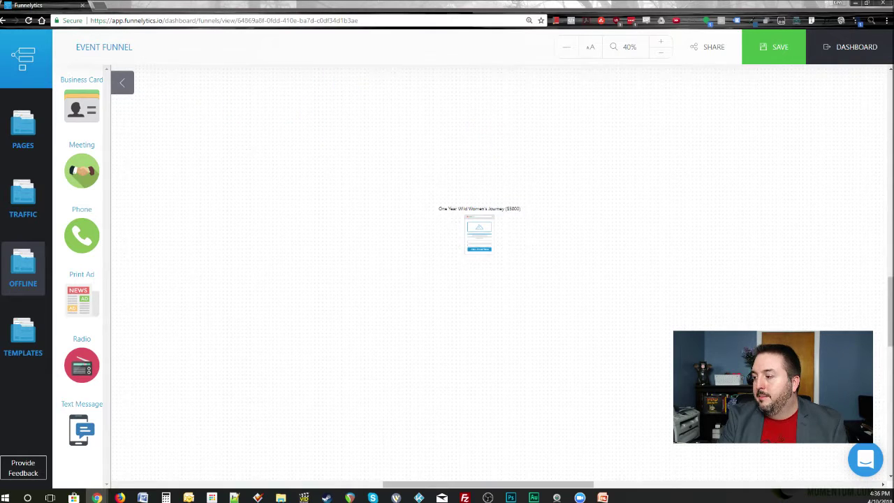
pyautogui.scroll(2, 447, 279)
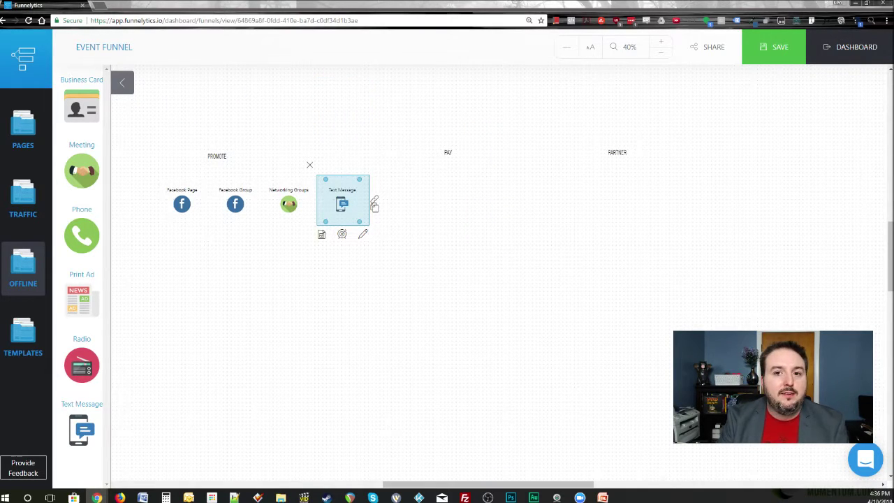
# Move all four PROMOTE source icons together slightly left and up.
pyautogui.click(374, 203)
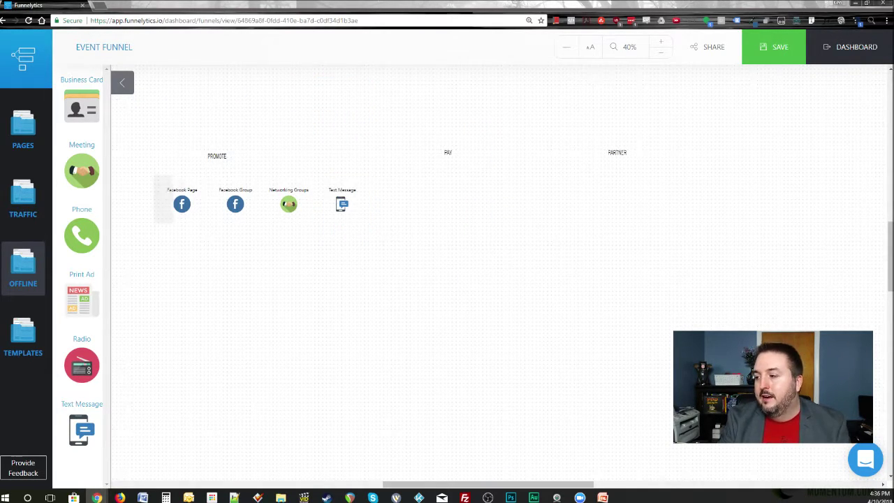
pyautogui.moveTo(259, 202); pyautogui.dragTo(244, 199)
pyautogui.click(253, 275)
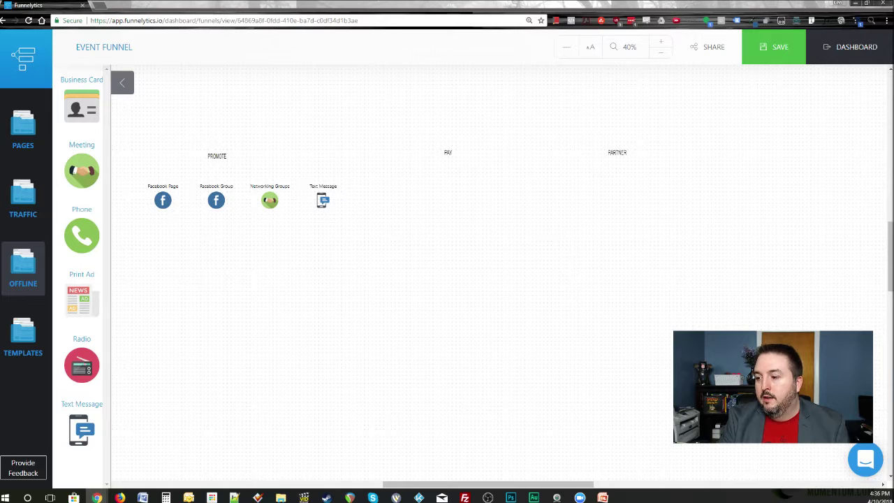
# Add a Facebook traffic source labelled "Facebook Ads" just below and left of the PAY heading.
pyautogui.click(24, 199)
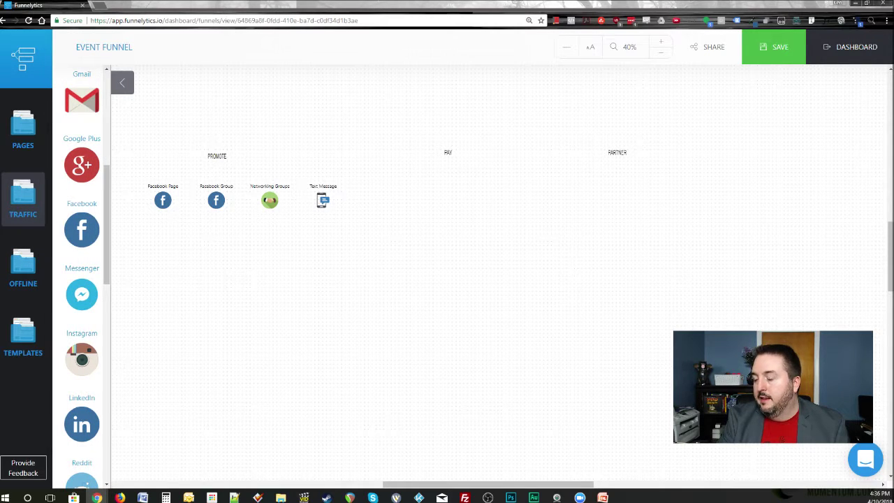
pyautogui.scroll(-2, 82, 277)
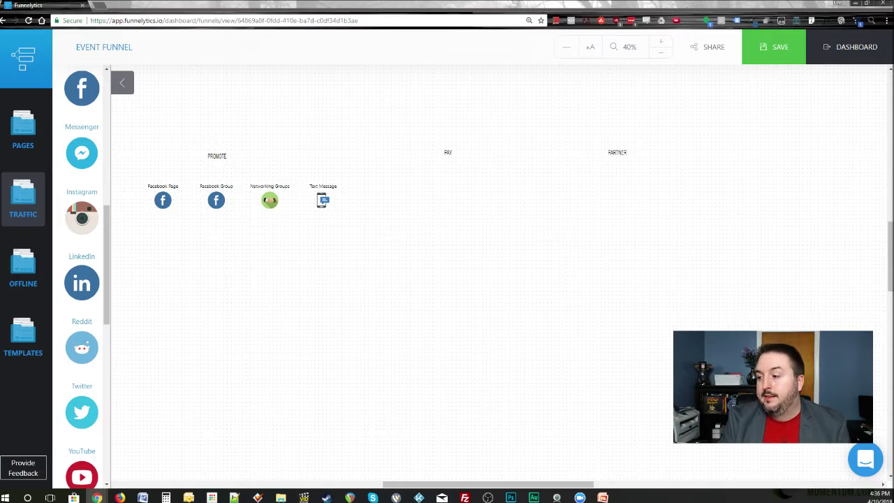
pyautogui.scroll(-1, 82, 277)
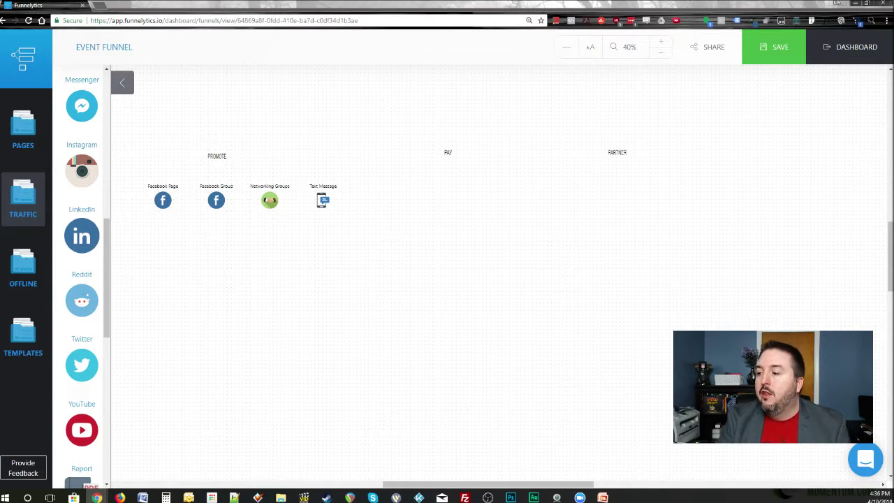
pyautogui.scroll(3, 82, 276)
pyautogui.moveTo(82, 229); pyautogui.dragTo(439, 193)
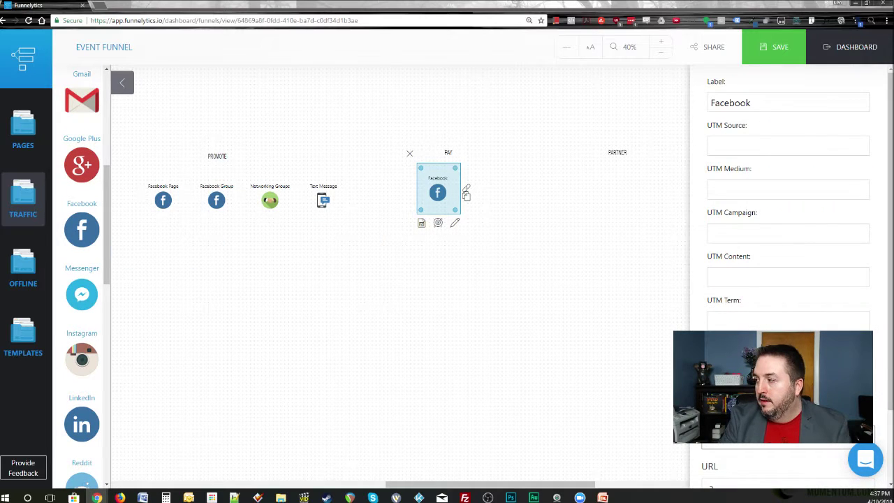
pyautogui.write('Ads')
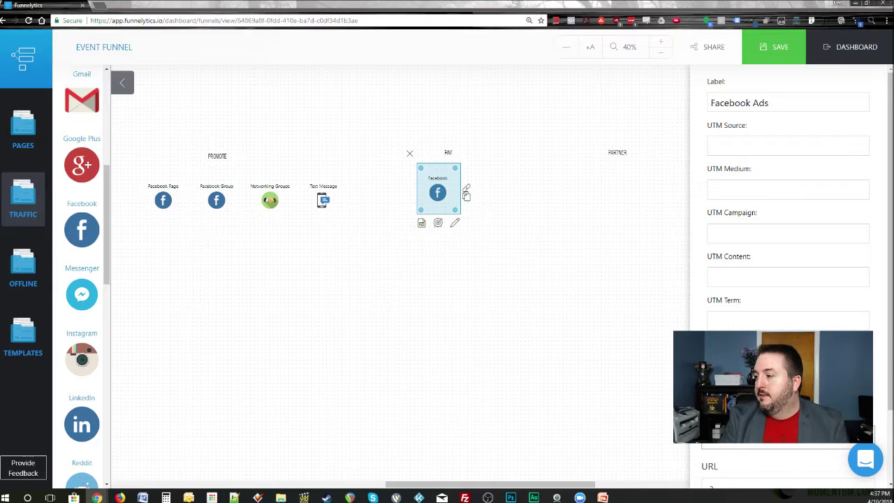
pyautogui.click(466, 196)
pyautogui.moveTo(465, 193); pyautogui.dragTo(451, 198)
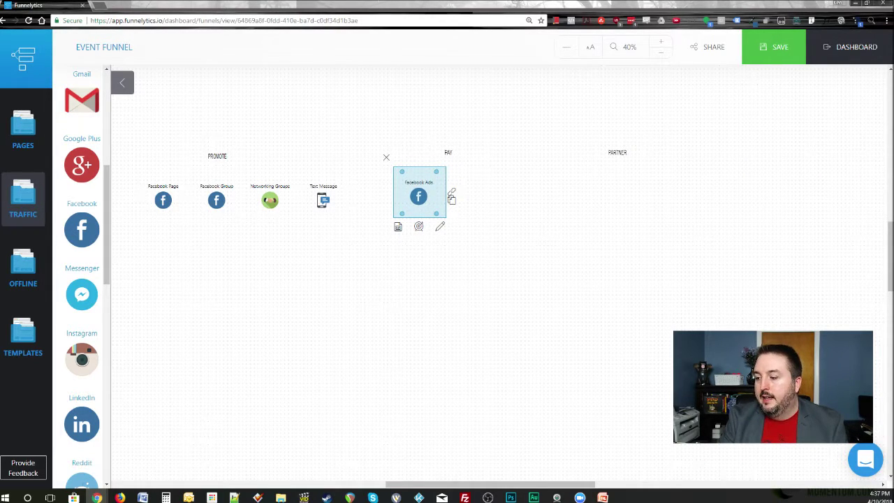
# Add an unconnected YouTube traffic source labelled "YouTube Ads" right of Facebook Ads, and shift both icons slightly up beneath the PAY heading.
pyautogui.scroll(-7, 81, 277)
pyautogui.scroll(-2, 82, 279)
pyautogui.scroll(4, 82, 280)
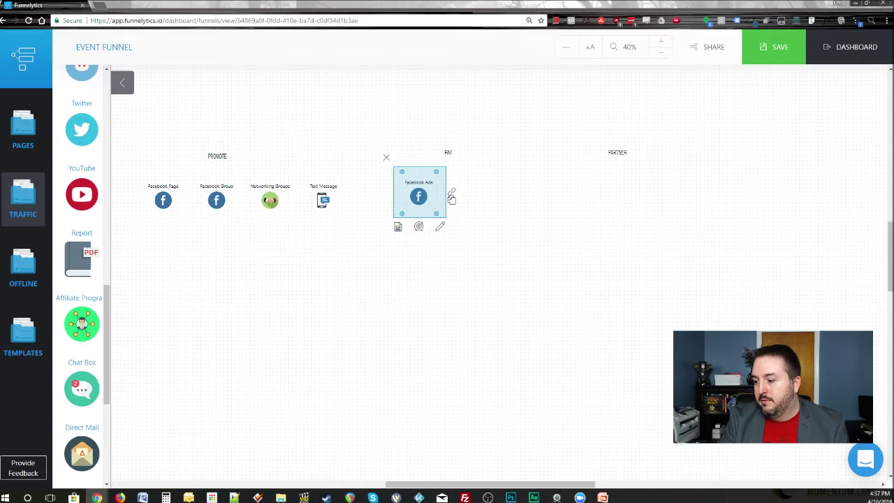
pyautogui.scroll(-4, 81, 279)
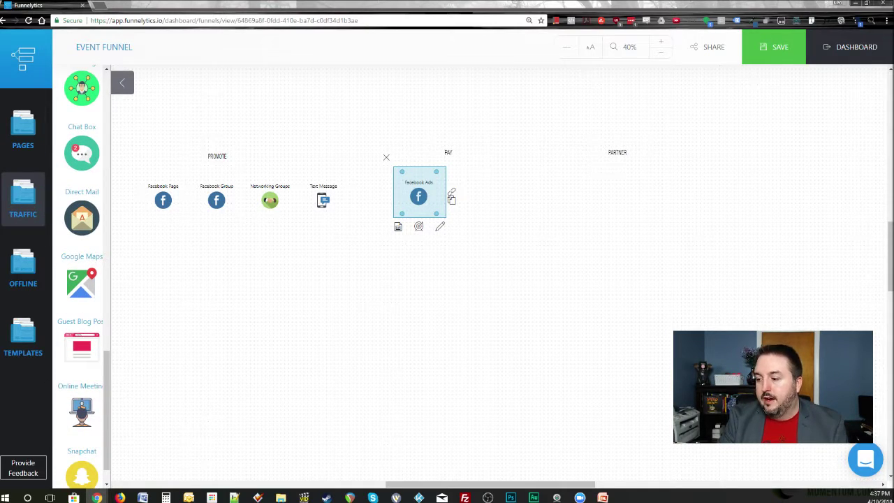
pyautogui.scroll(4, 82, 209)
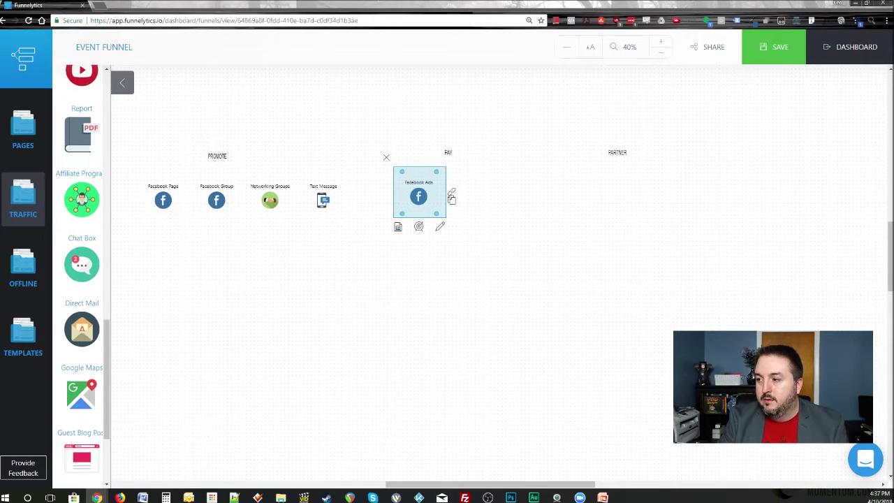
pyautogui.moveTo(82, 100); pyautogui.dragTo(491, 196)
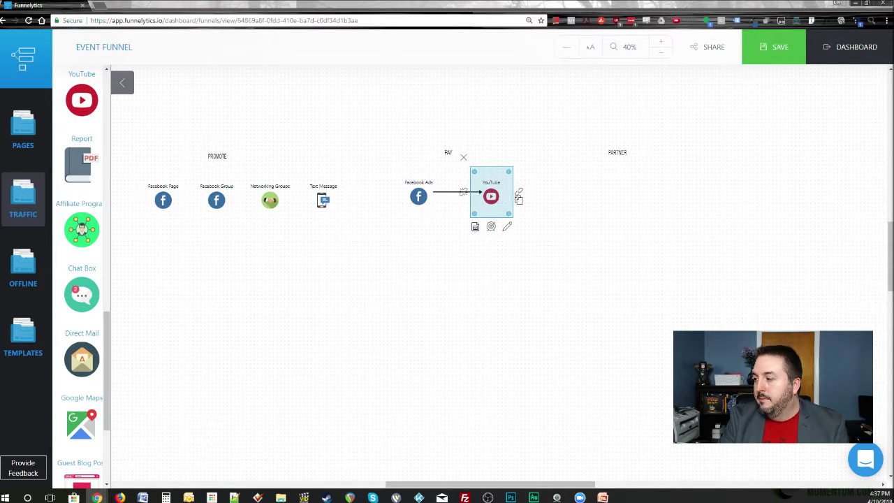
pyautogui.click(507, 226)
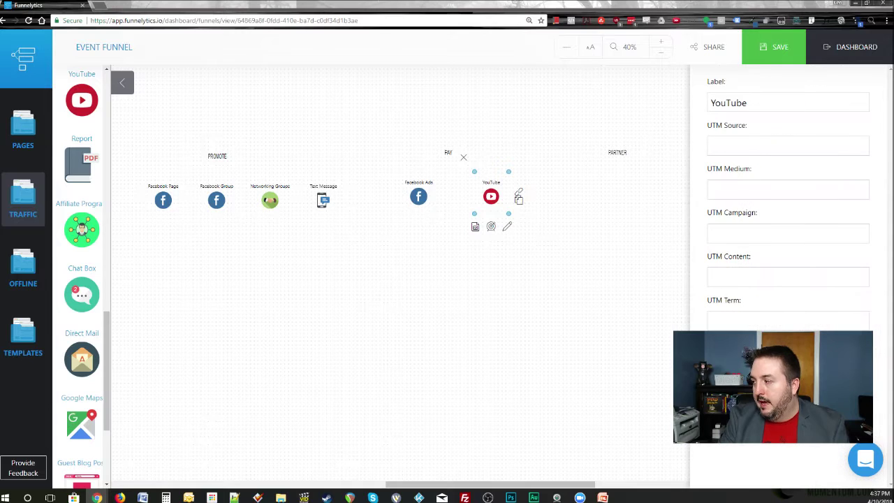
pyautogui.write('Ads')
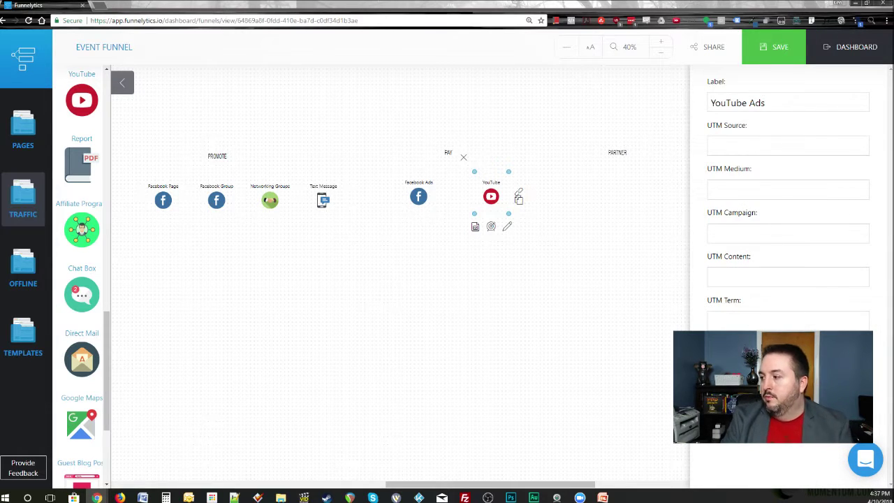
pyautogui.press('Return')
pyautogui.click(512, 194)
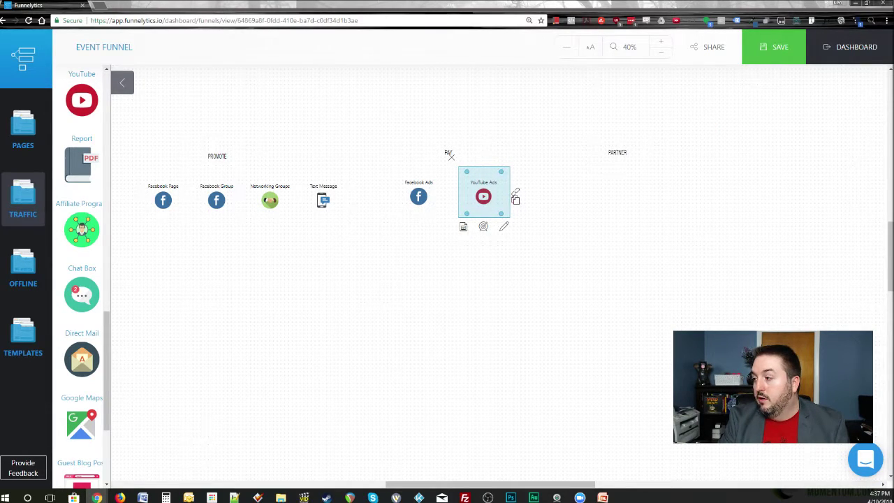
pyautogui.click(419, 196)
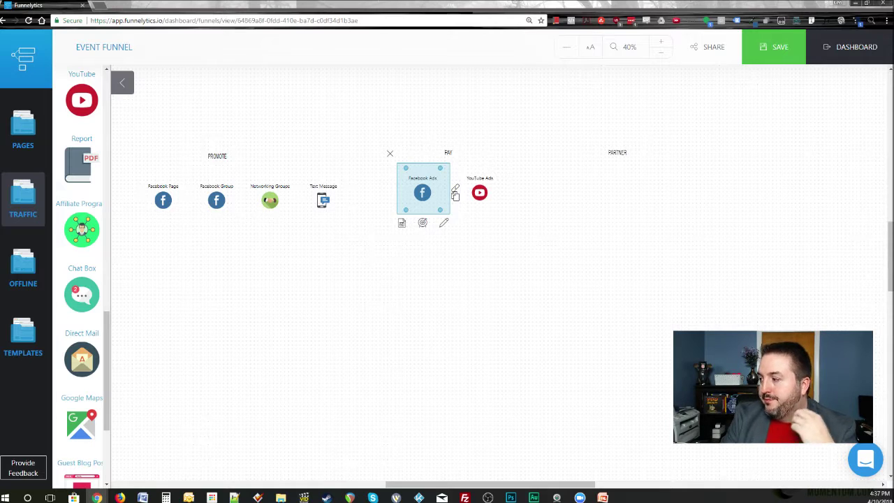
pyautogui.press('Escape')
# Add an Affiliate Program traffic source labelled "Interviews" just below and left of the PARTNER heading.
pyautogui.moveTo(81, 230); pyautogui.dragTo(626, 195)
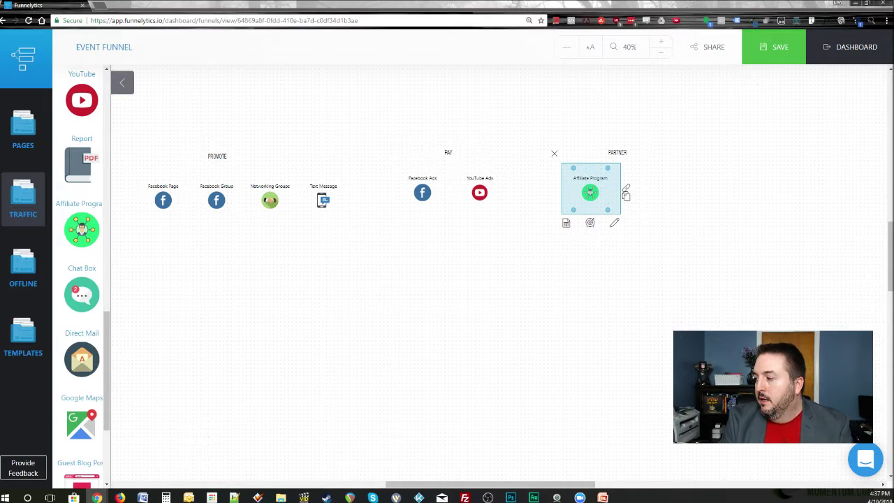
pyautogui.click(615, 223)
pyautogui.hotkey('ctrl', 'a')
pyautogui.press('BackSpace')
pyautogui.write('Intervei')
pyautogui.press('BackSpace')
pyautogui.press('BackSpace')
pyautogui.write('iews')
pyautogui.press('Return')
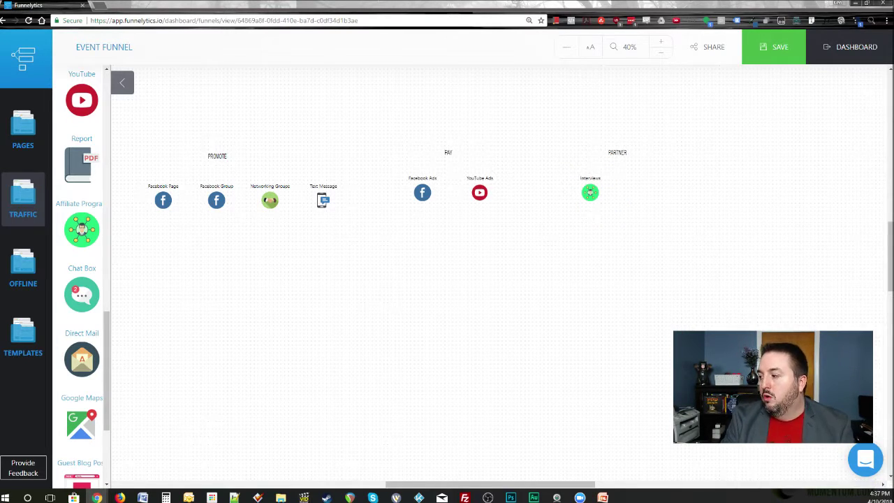
# Add a second Affiliate Program source labelled "Ask Friends or Family to Invite People" close to the right of Interviews, in the same row.
pyautogui.moveTo(81, 230); pyautogui.dragTo(659, 193)
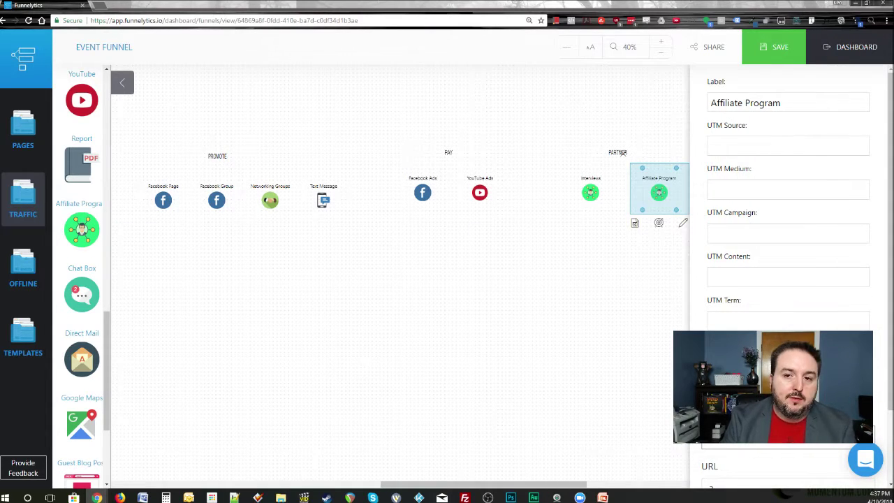
pyautogui.hotkey('ctrl', 'a')
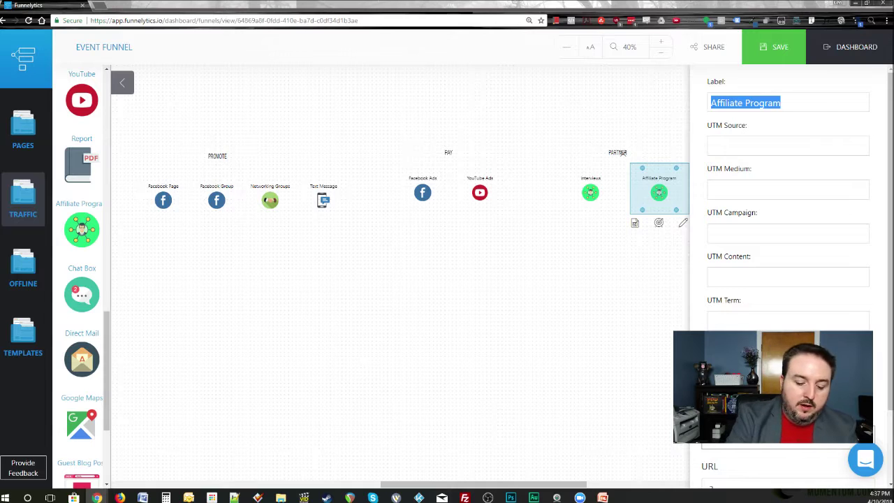
pyautogui.write('Ask Friends or Fam')
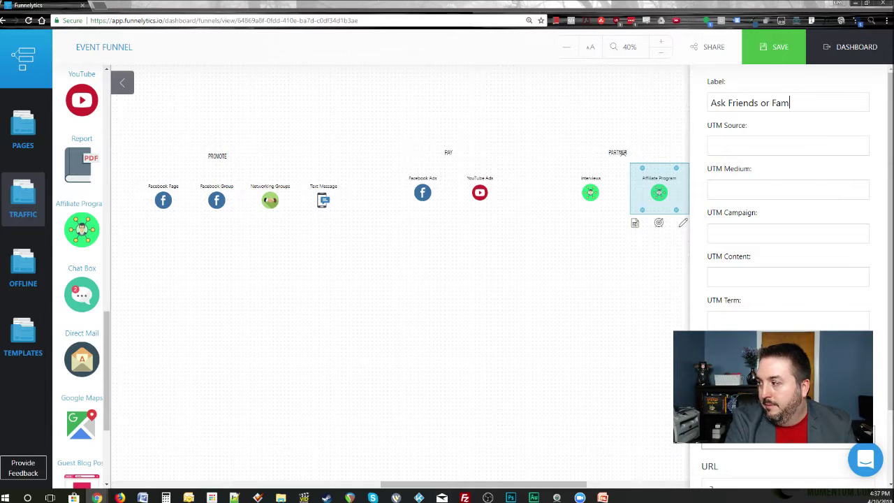
pyautogui.write('ily to Invite People')
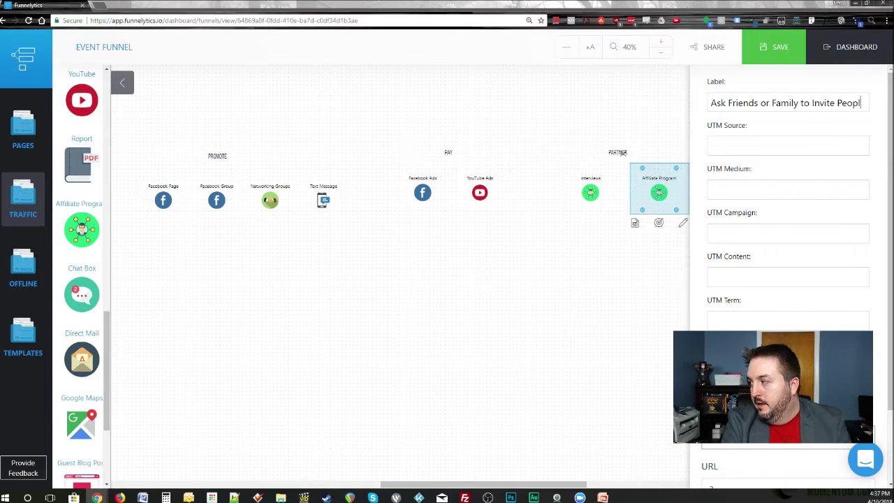
pyautogui.click(623, 152)
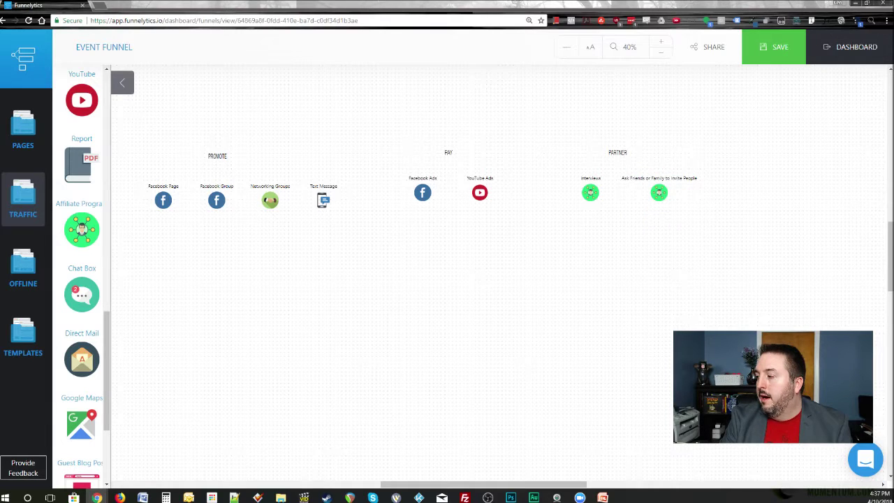
pyautogui.moveTo(660, 192); pyautogui.dragTo(651, 192)
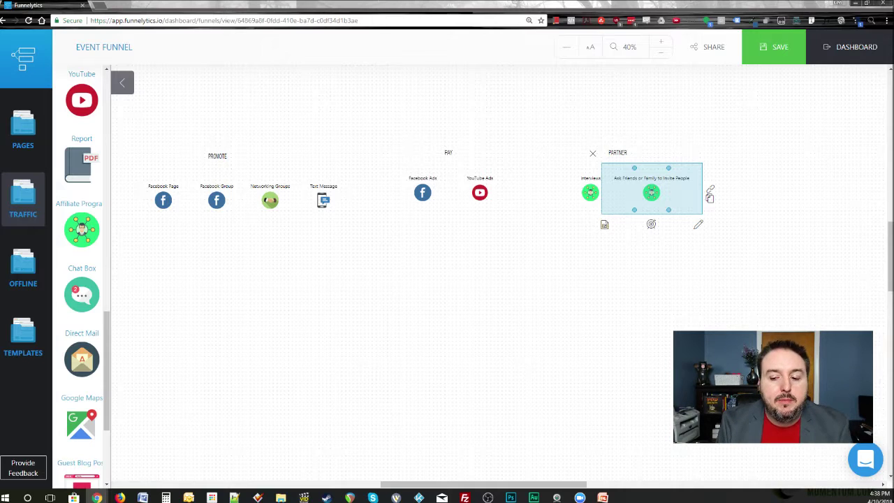
# Move the four PROMOTE source icons together slightly up and left, level with the PAY and PARTNER icons.
pyautogui.moveTo(134, 175); pyautogui.dragTo(360, 234)
pyautogui.moveTo(271, 201); pyautogui.dragTo(262, 197)
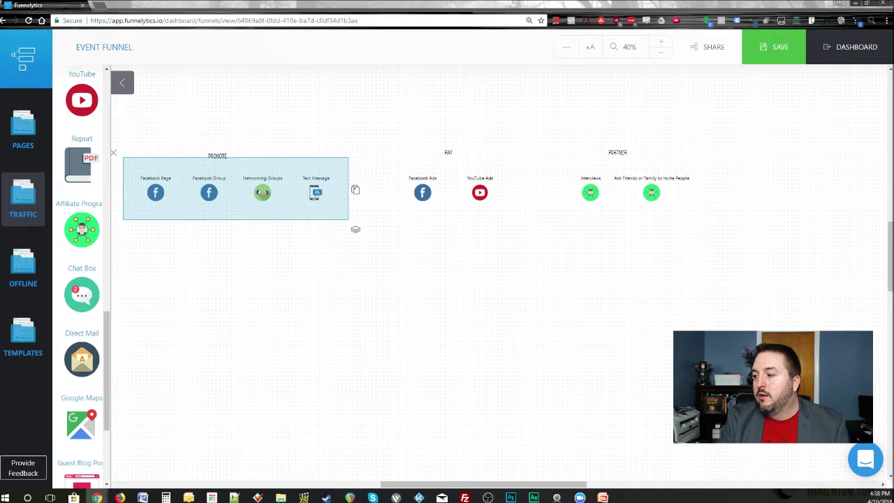
pyautogui.press('Escape')
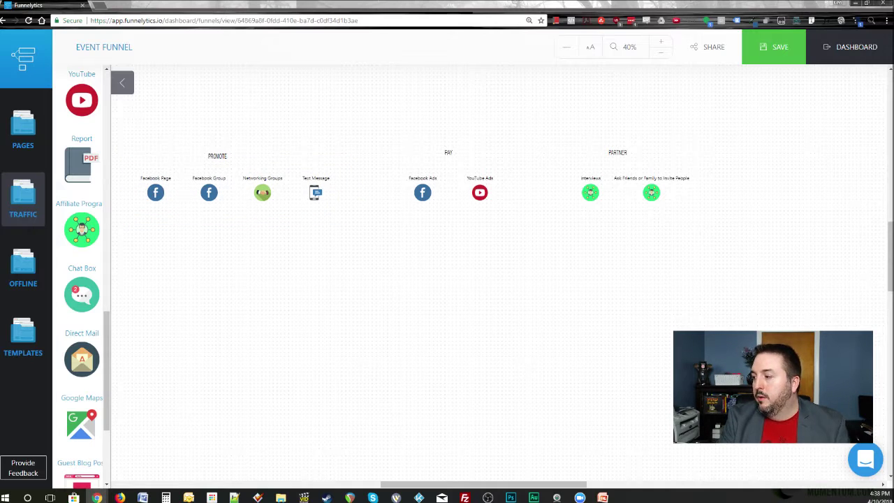
# Move the One Year Wild Women's Journey ($5000) sales page slightly down and left, below the traffic sources.
pyautogui.scroll(-5, 447, 279)
pyautogui.scroll(4, 447, 280)
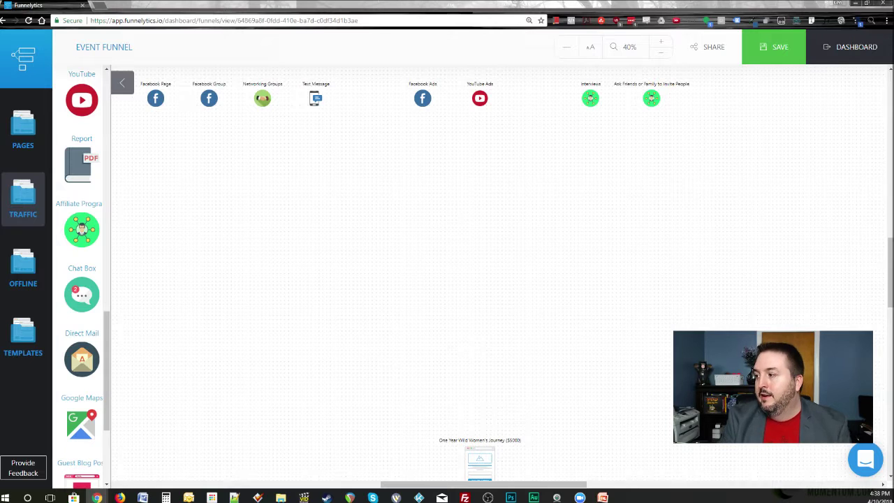
pyautogui.scroll(-4, 480, 279)
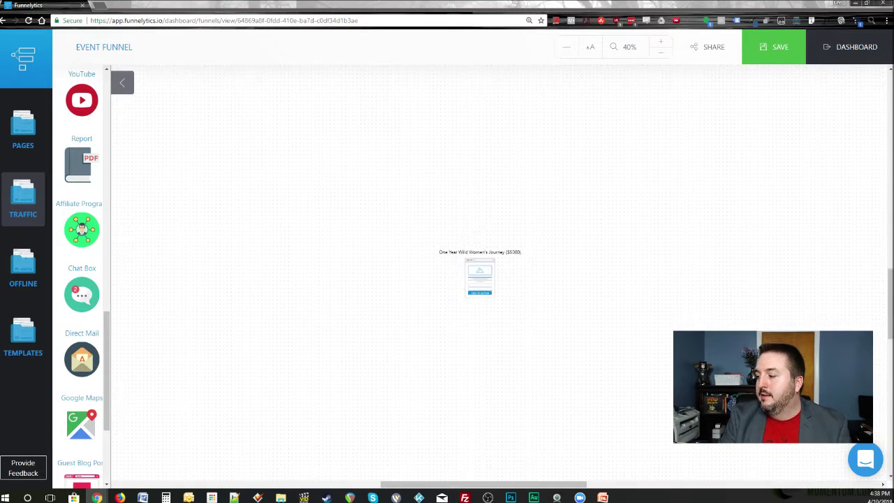
pyautogui.moveTo(480, 279); pyautogui.dragTo(469, 310)
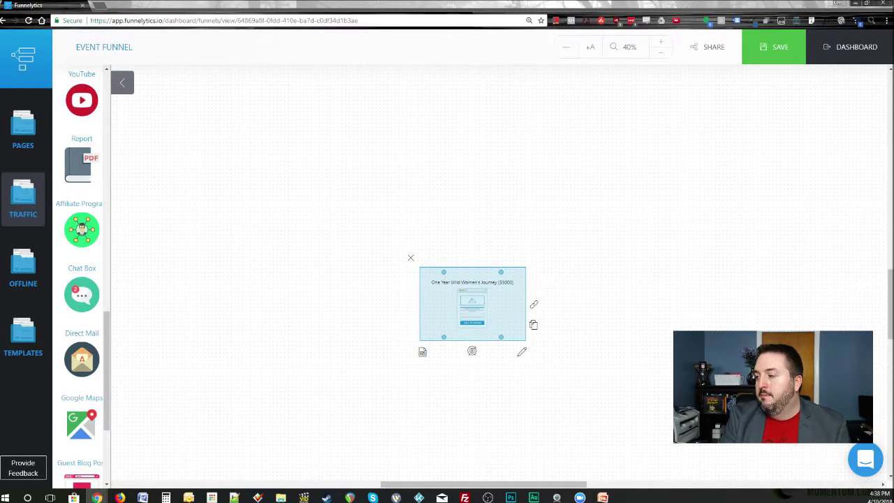
pyautogui.scroll(3, 468, 303)
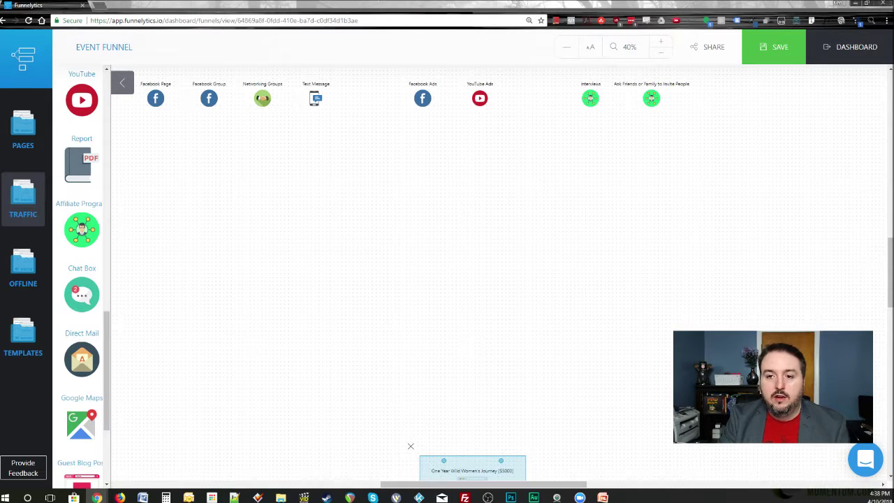